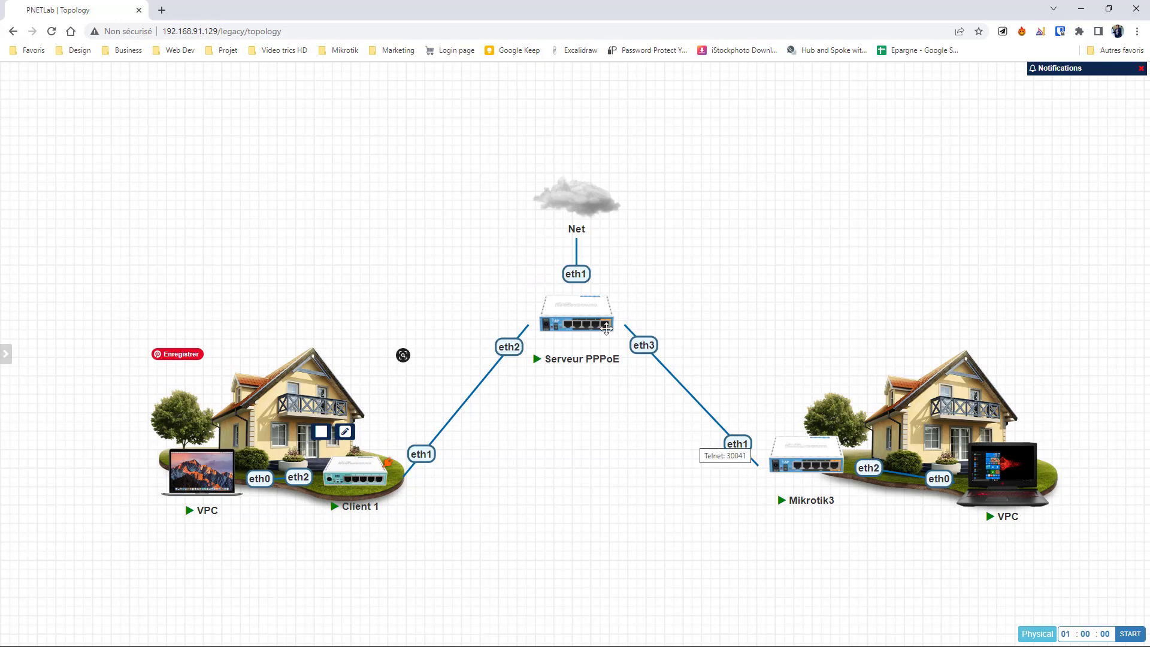
# Step: Select and deselect the Client 1 site on the PNETLab topology, then bring up the Start menu
pyautogui.moveTo(58, 209); pyautogui.dragTo(428, 551)
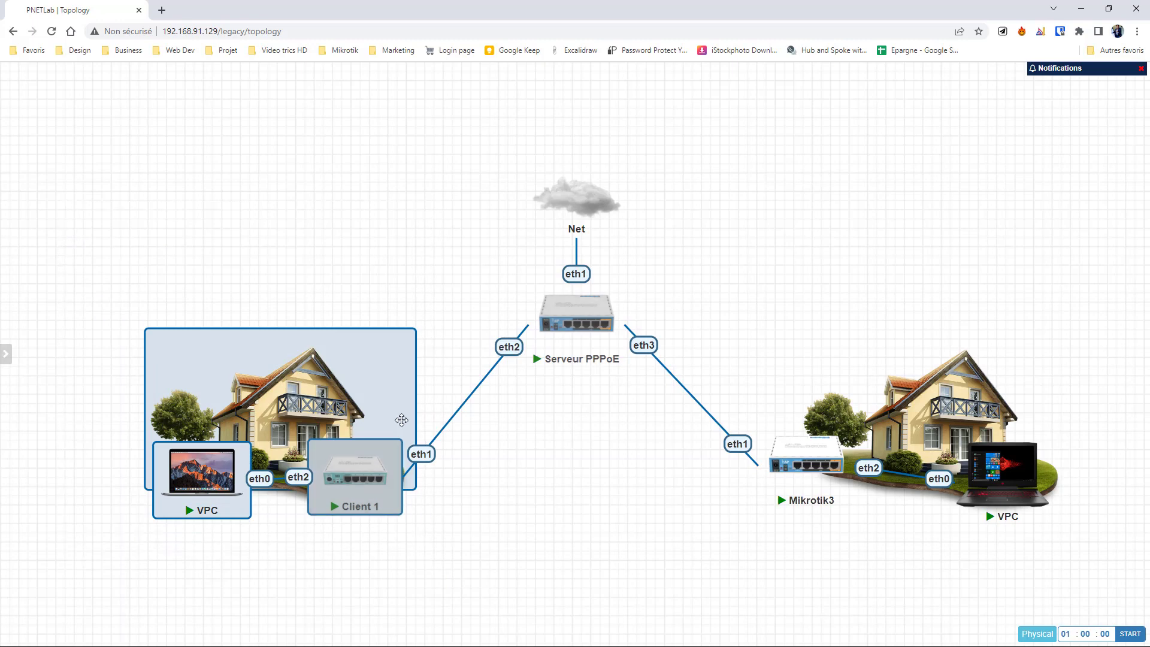
pyautogui.click(431, 530)
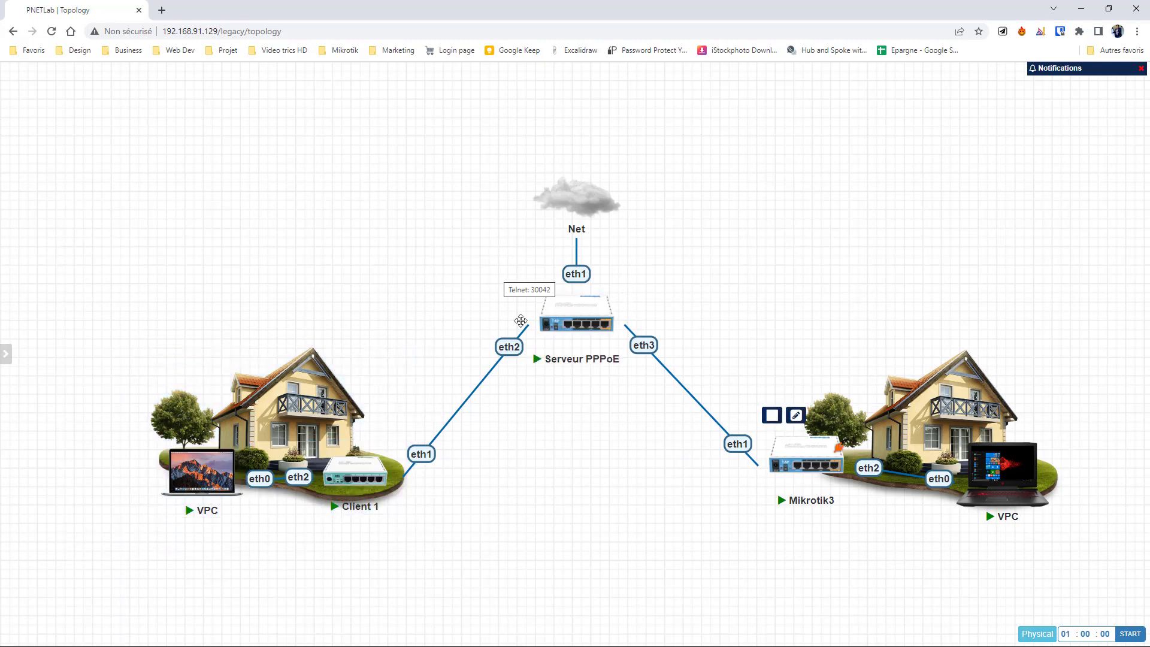
pyautogui.moveTo(589, 314)
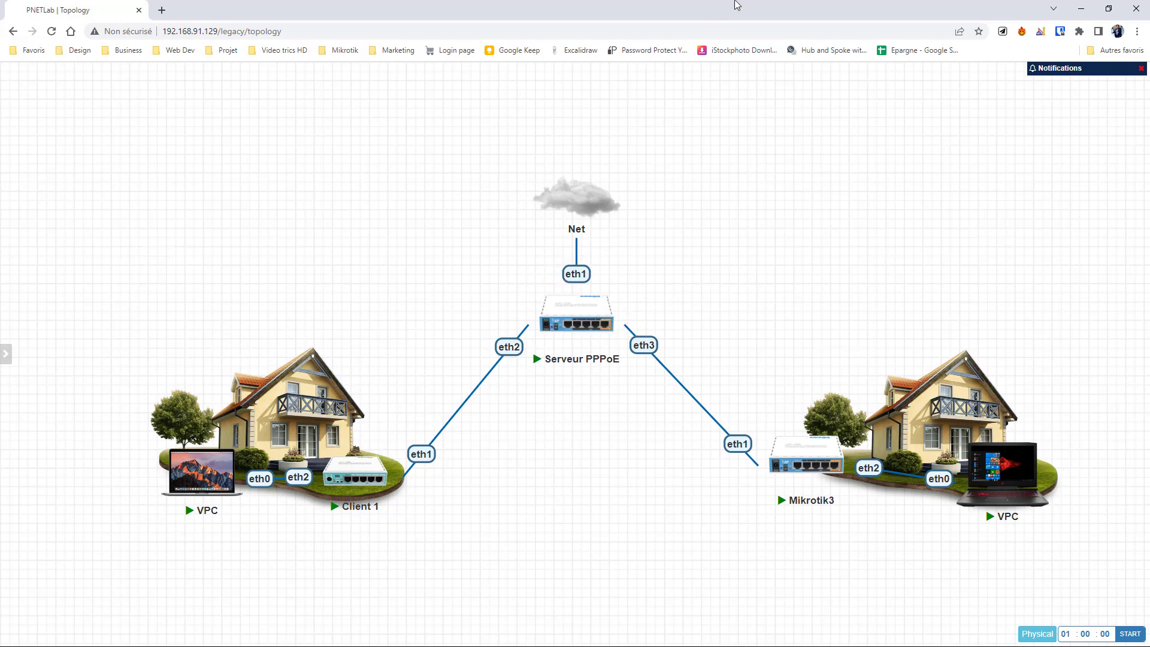
pyautogui.press('super')
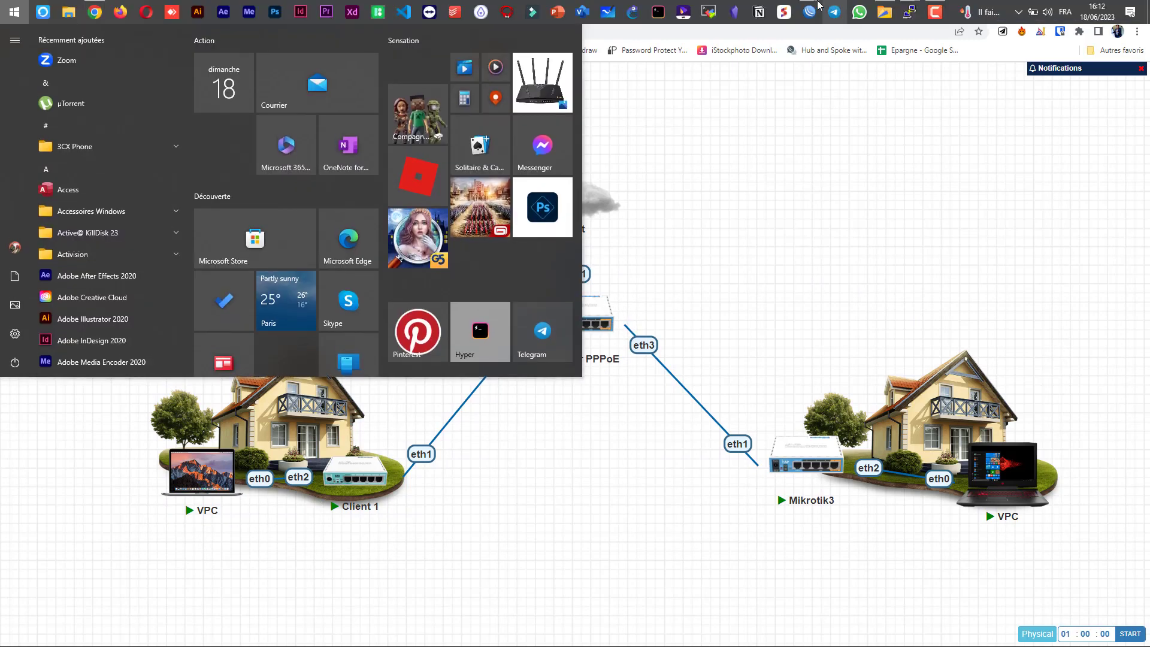
# Step: In WinBox, create a new bridge named pppoe
pyautogui.moveTo(809, 12)
pyautogui.click(864, 62)
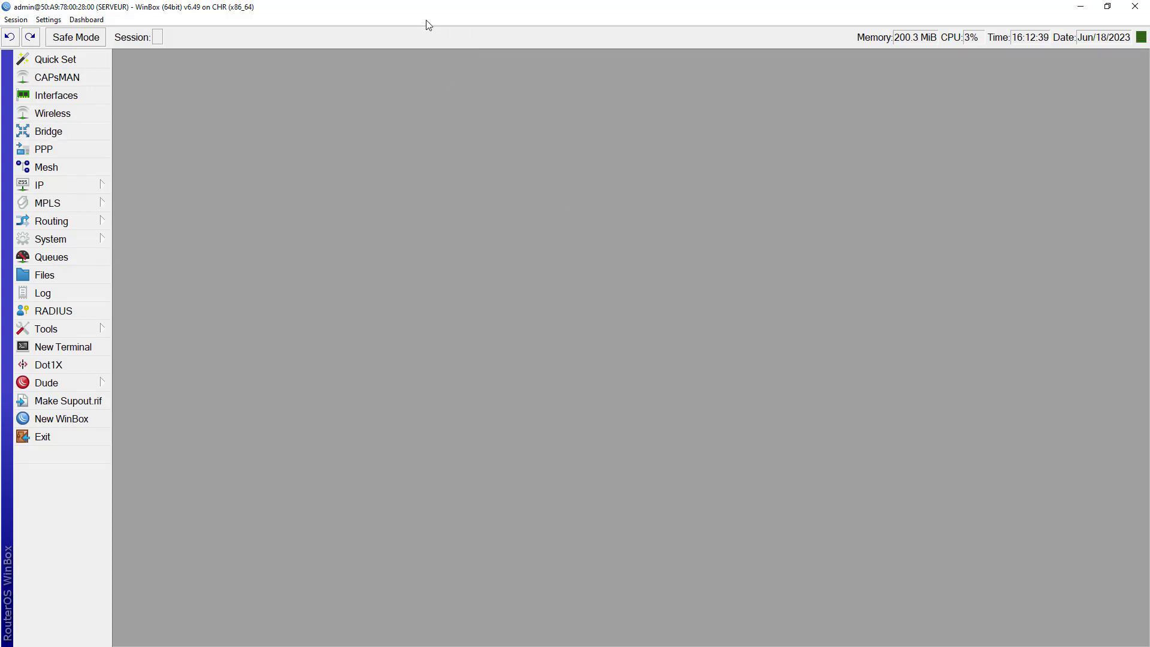
pyautogui.click(74, 133)
pyautogui.click(168, 198)
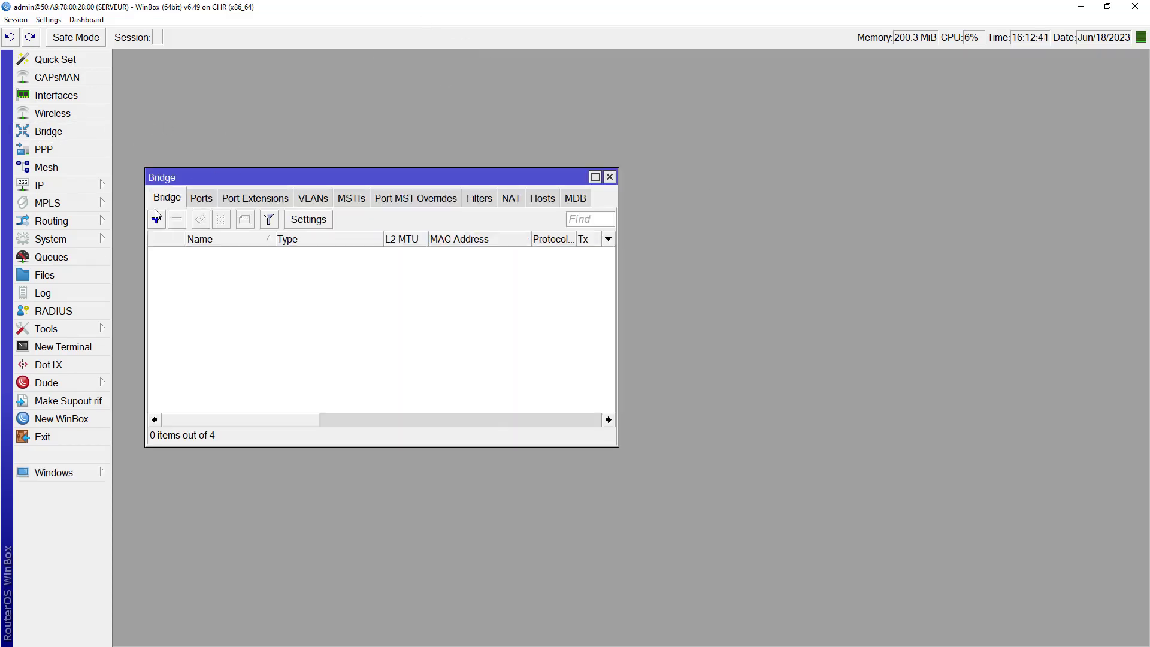
pyautogui.click(156, 220)
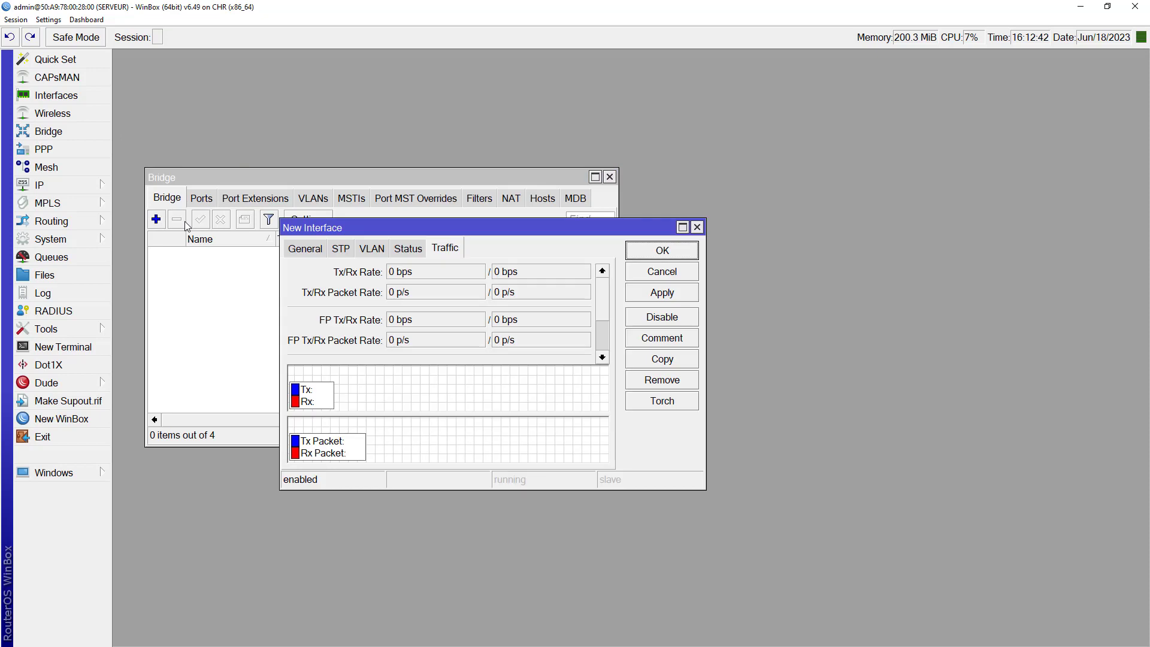
pyautogui.click(320, 254)
pyautogui.write('pppoe')
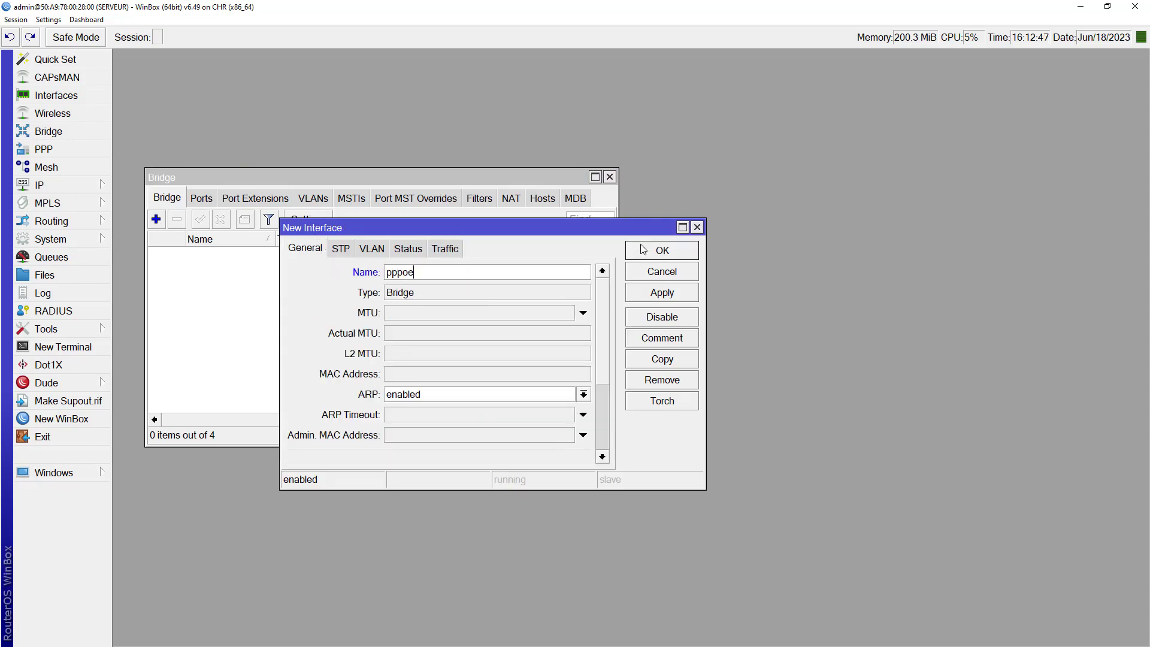
pyautogui.click(662, 251)
# Step: Add ether2 and ether3 as ports of the pppoe bridge
pyautogui.click(202, 199)
pyautogui.click(156, 219)
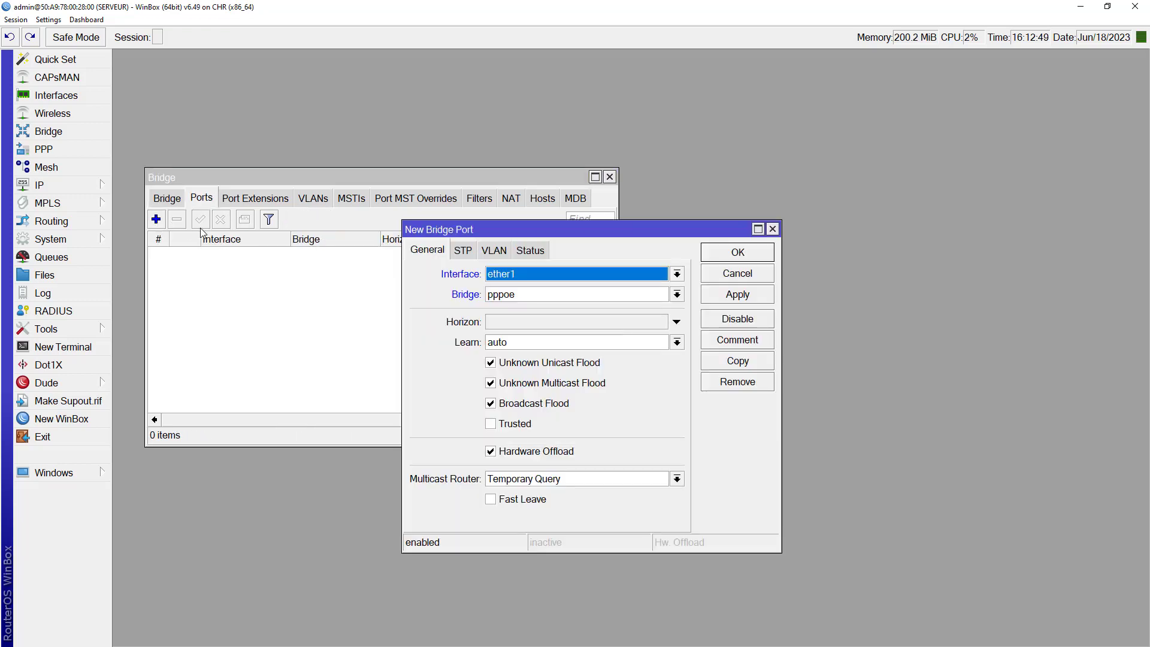
pyautogui.click(536, 277)
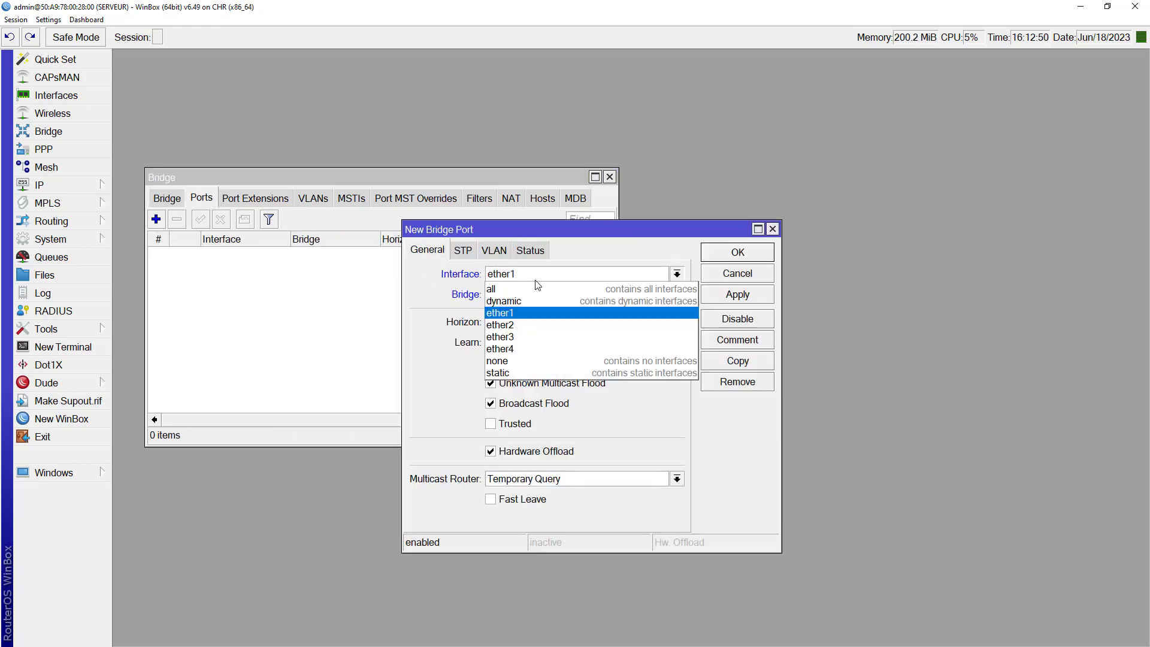
pyautogui.click(519, 325)
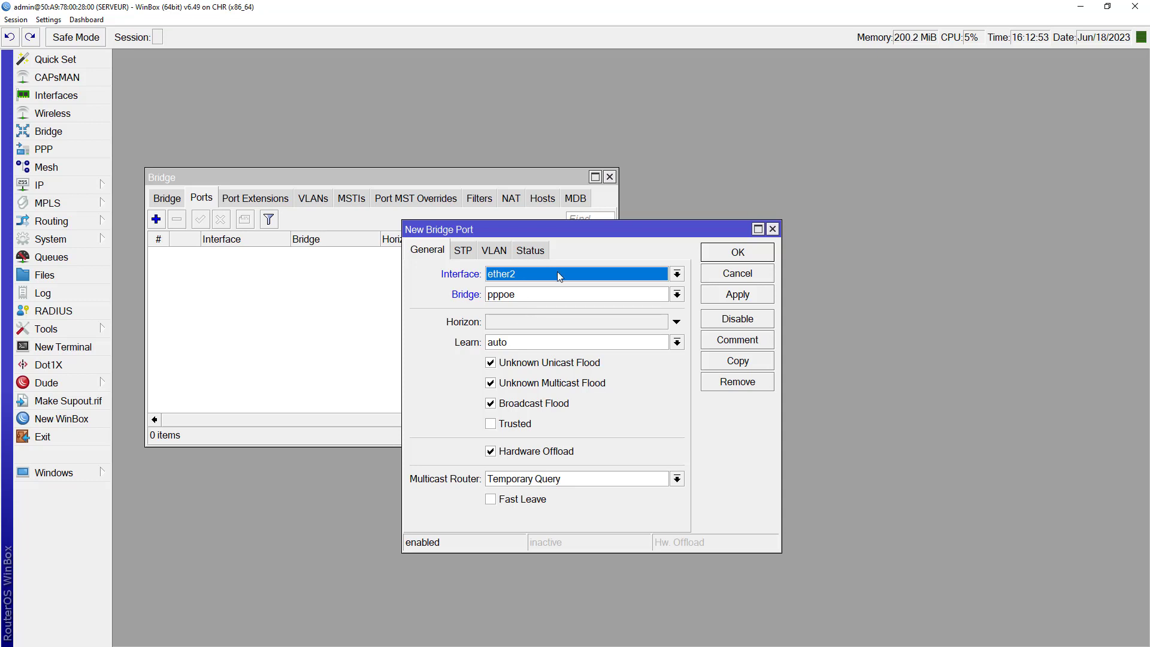
pyautogui.click(738, 295)
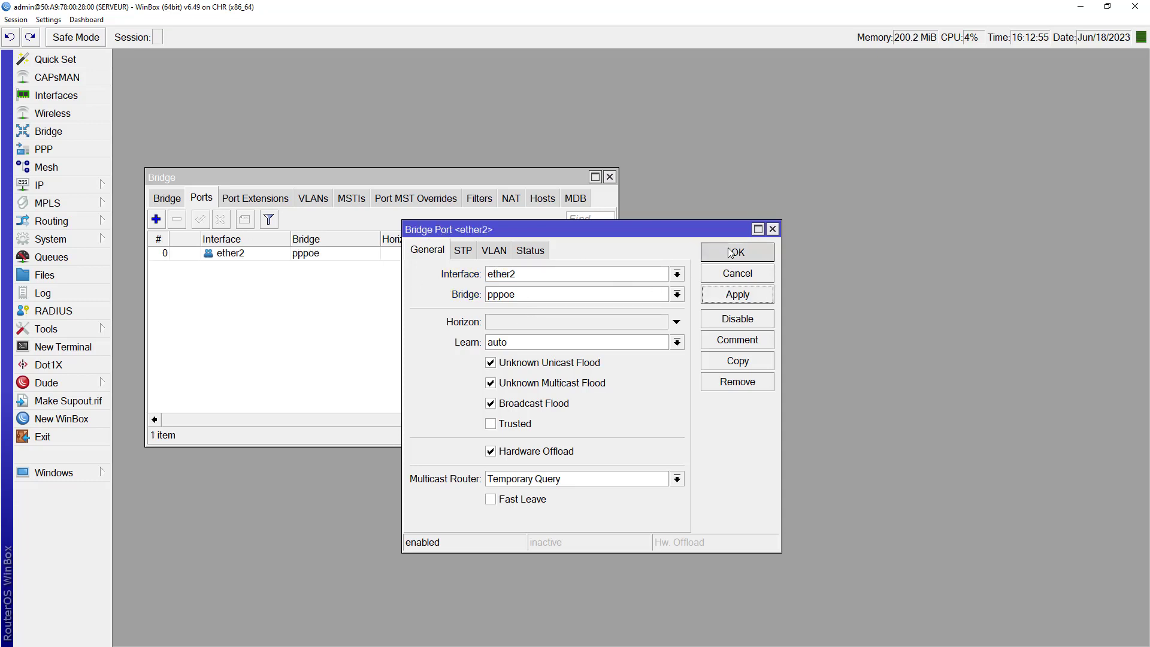
pyautogui.click(313, 262)
pyautogui.click(423, 258)
pyautogui.click(527, 276)
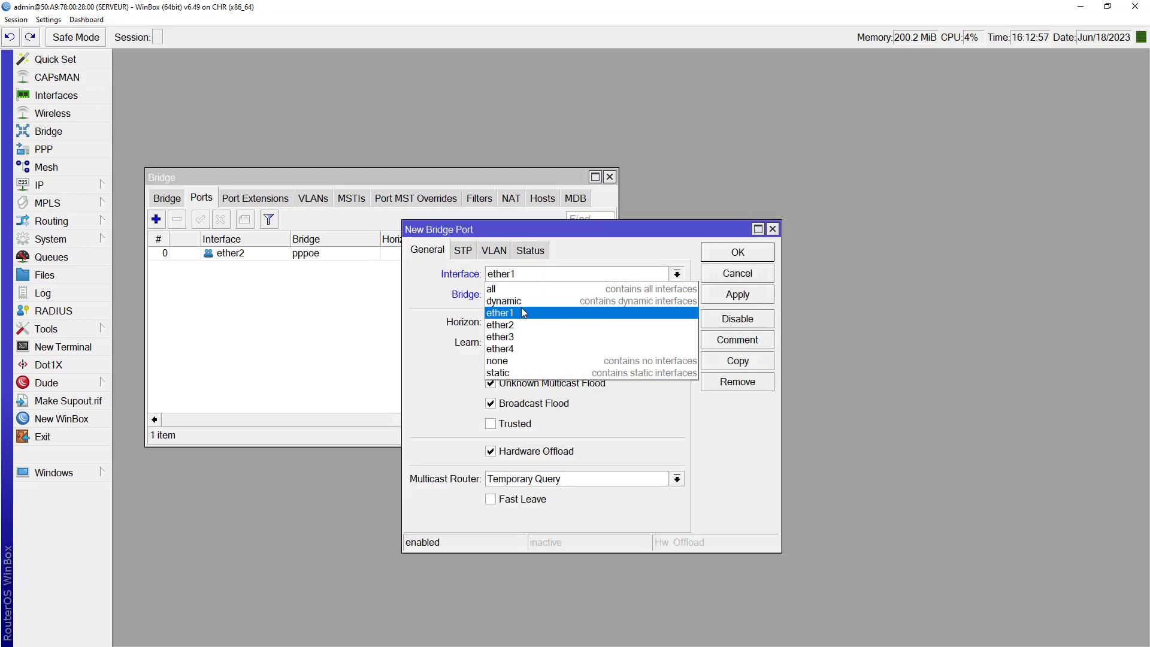
pyautogui.click(514, 334)
pyautogui.click(758, 297)
pyautogui.click(740, 256)
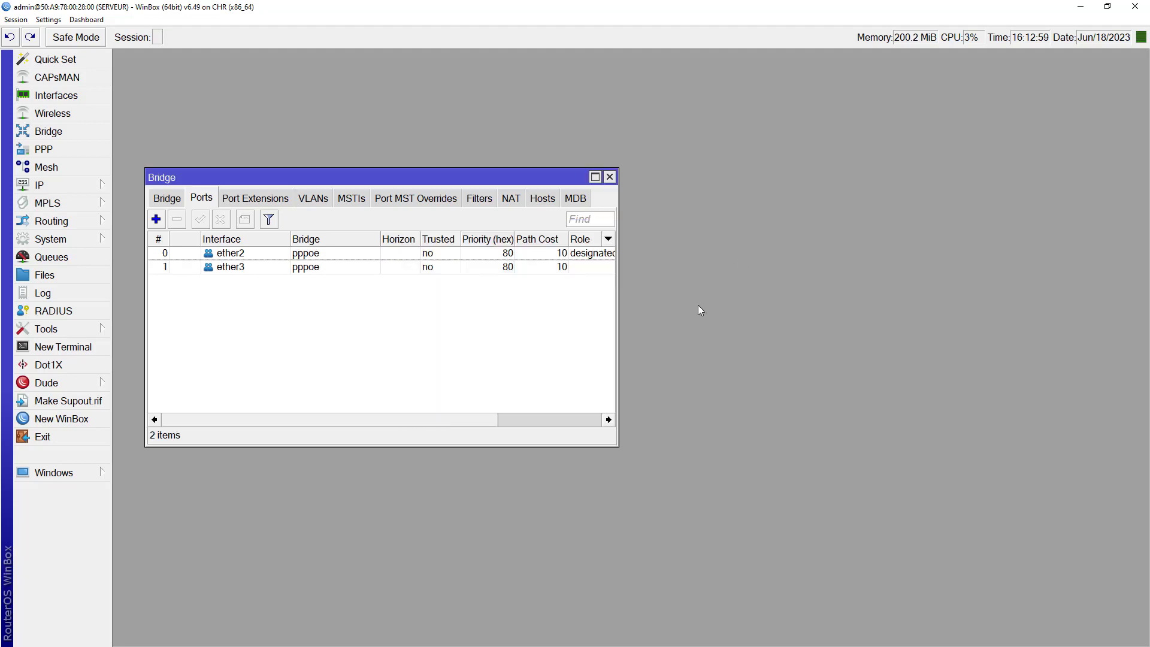
pyautogui.click(1078, 8)
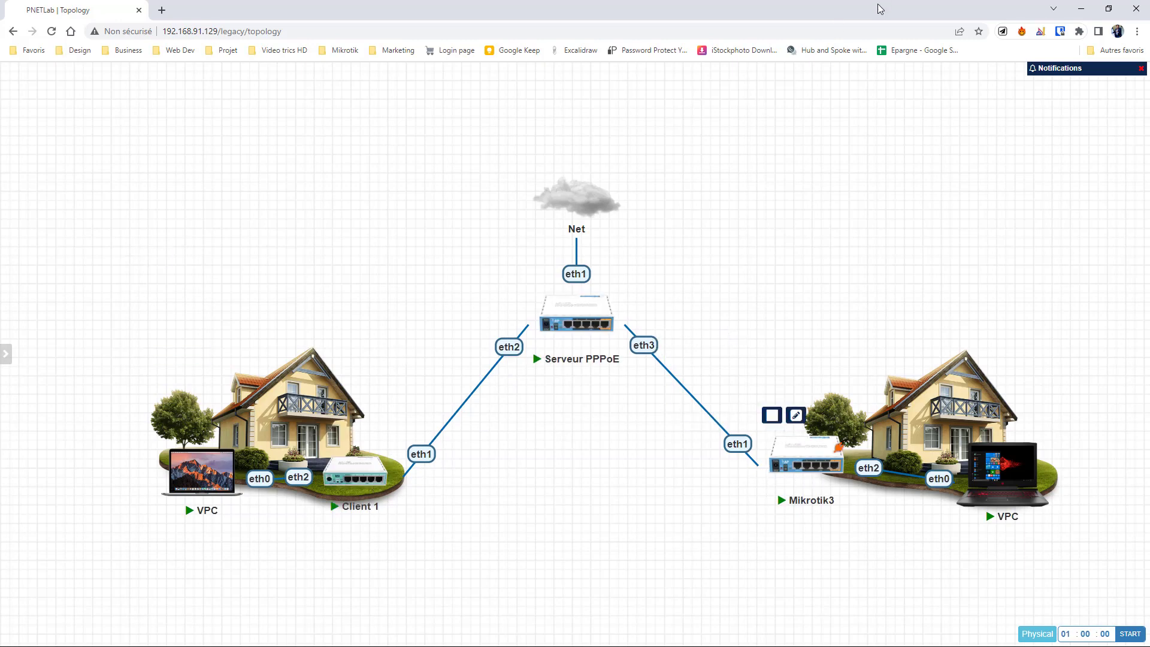
# Step: Return to WinBox and bring up the IP address pools list
pyautogui.press('super')
pyautogui.moveTo(809, 12)
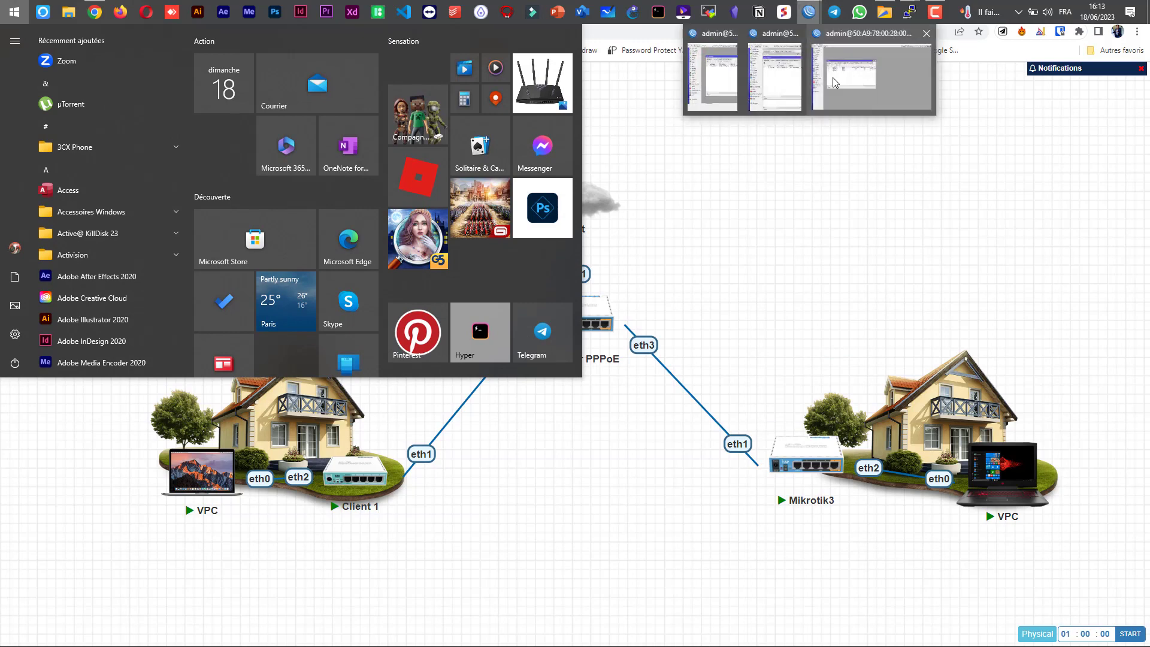
pyautogui.click(831, 80)
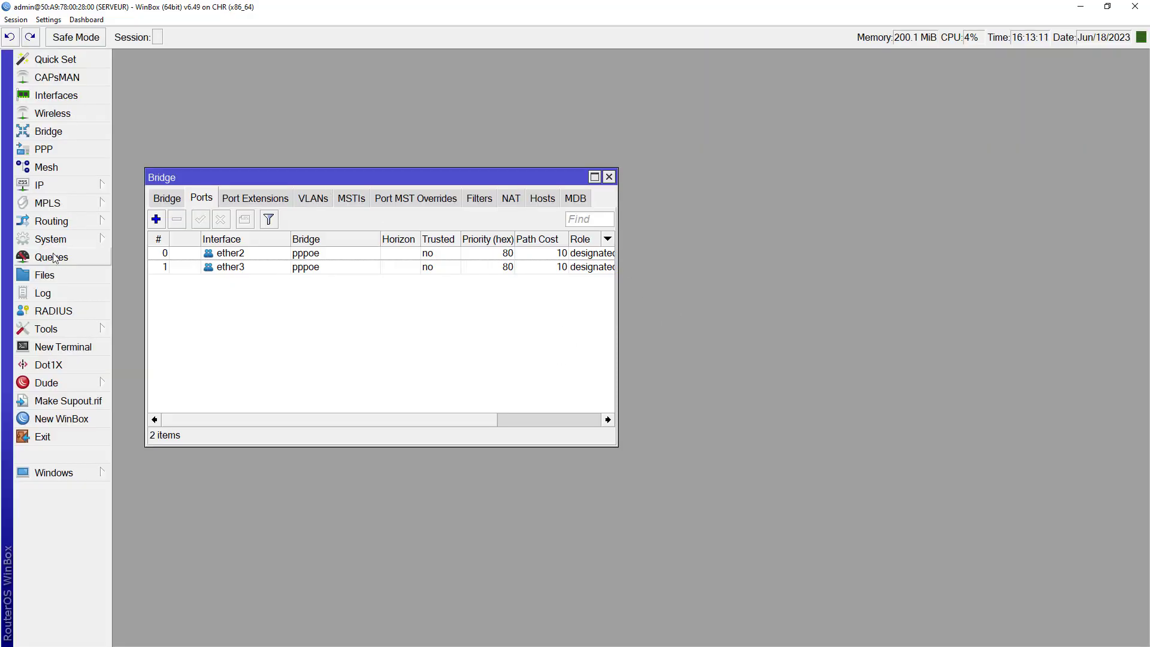
pyautogui.moveTo(212, 178); pyautogui.dragTo(292, 159)
pyautogui.click(90, 195)
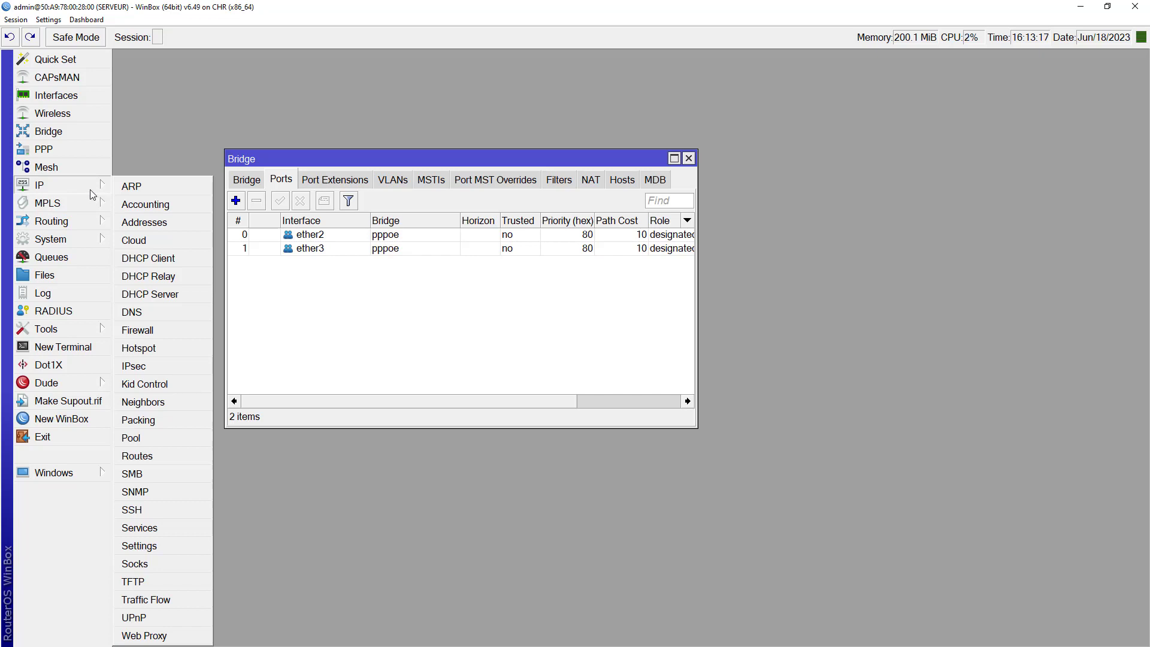
pyautogui.click(148, 443)
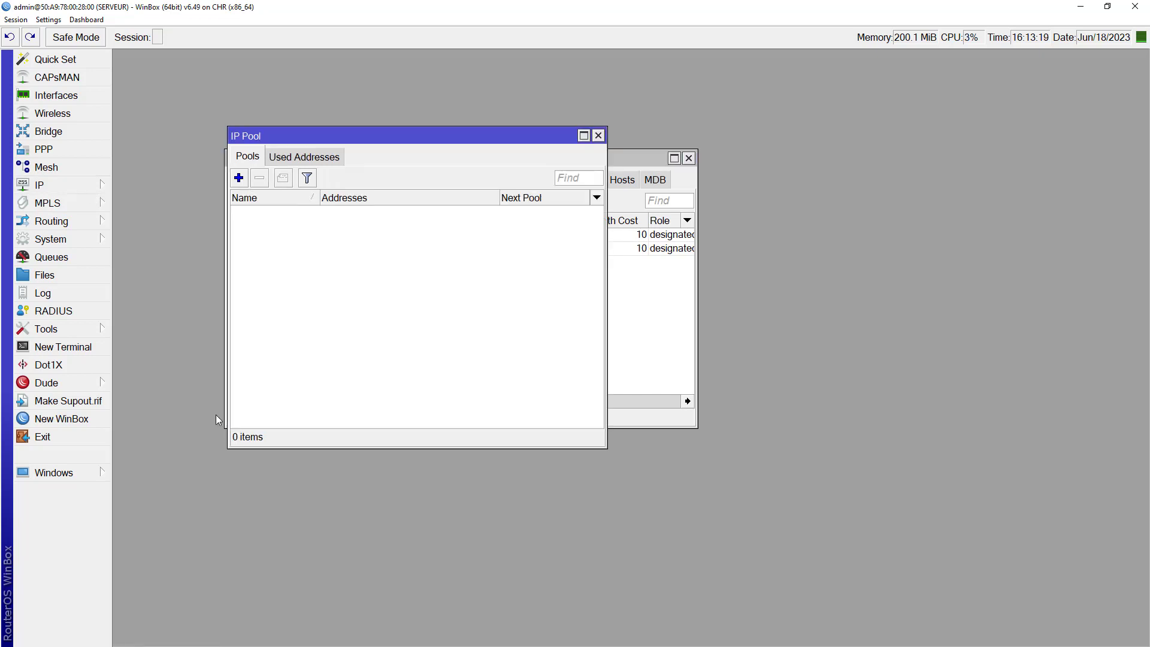
pyautogui.moveTo(303, 141); pyautogui.dragTo(377, 282)
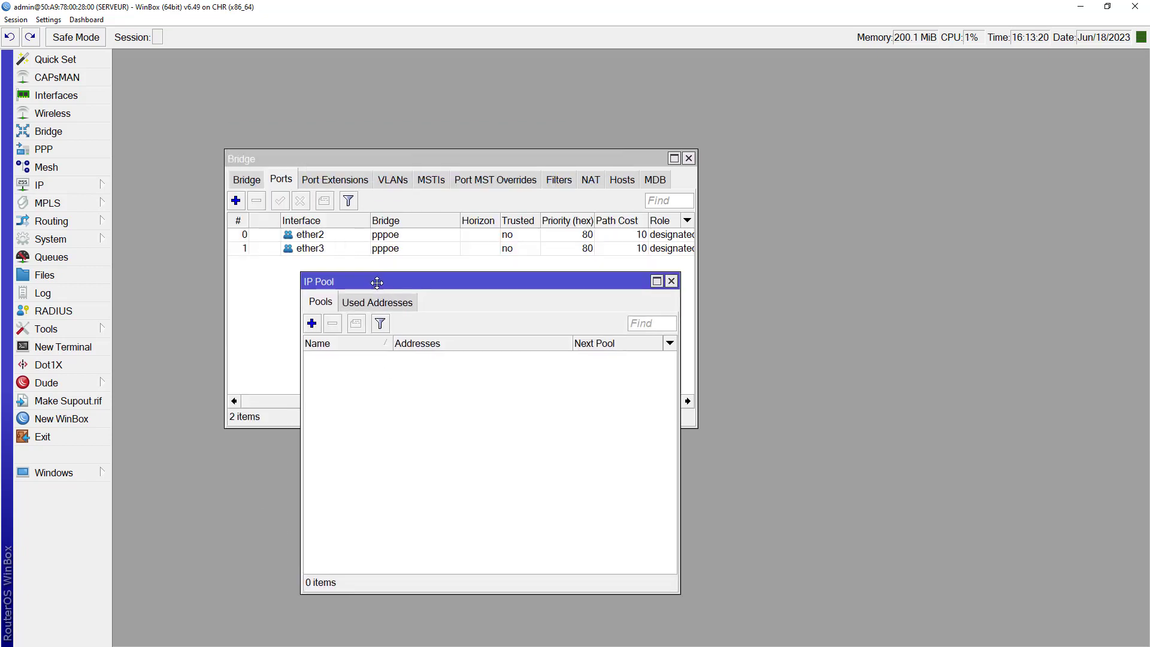
# Step: Create the POOL PPPOE address pool covering 10.10.10.2-10.10.10.250
pyautogui.click(312, 324)
pyautogui.write('POOL PPPOE')
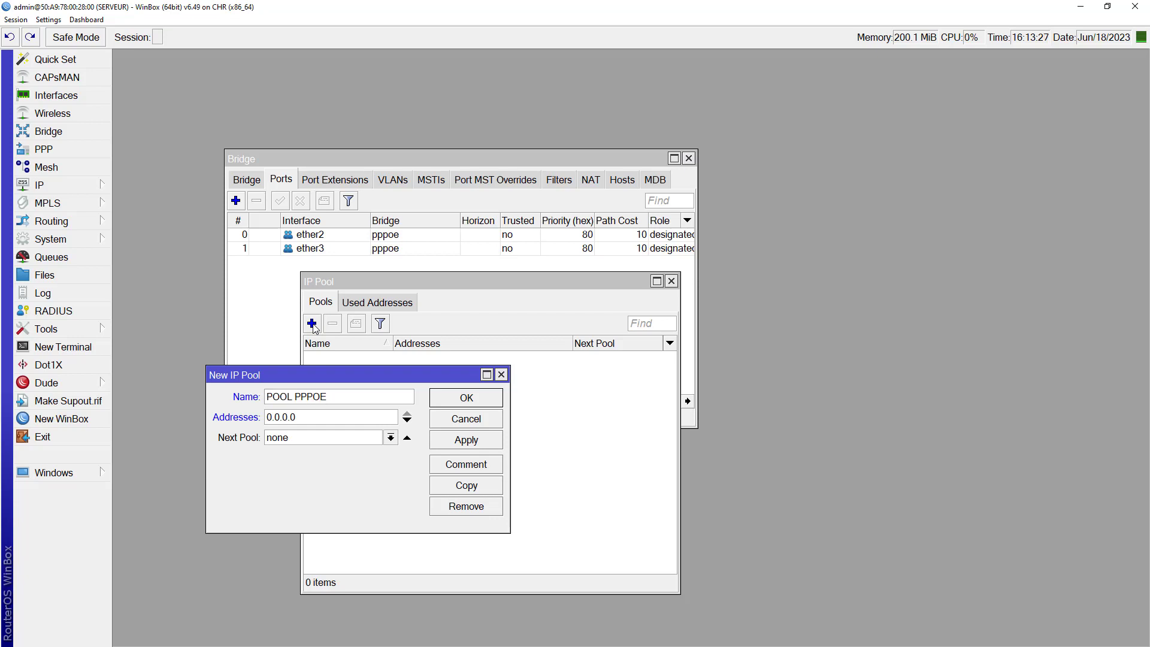
pyautogui.press('Tab')
pyautogui.write('10.10.10.1')
pyautogui.press('BackSpace')
pyautogui.write('2-10.10.10.250')
pyautogui.click(456, 440)
pyautogui.click(466, 400)
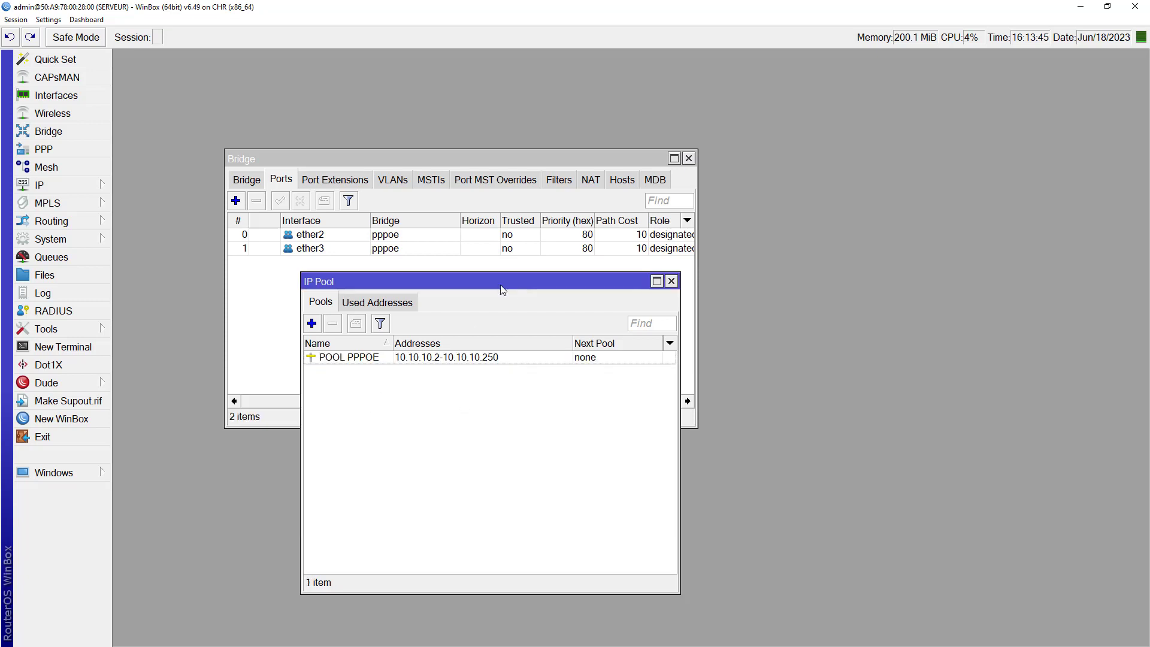
pyautogui.click(672, 281)
# Step: Enter 8.8.8.8 as the router's DNS server and apply it
pyautogui.click(81, 187)
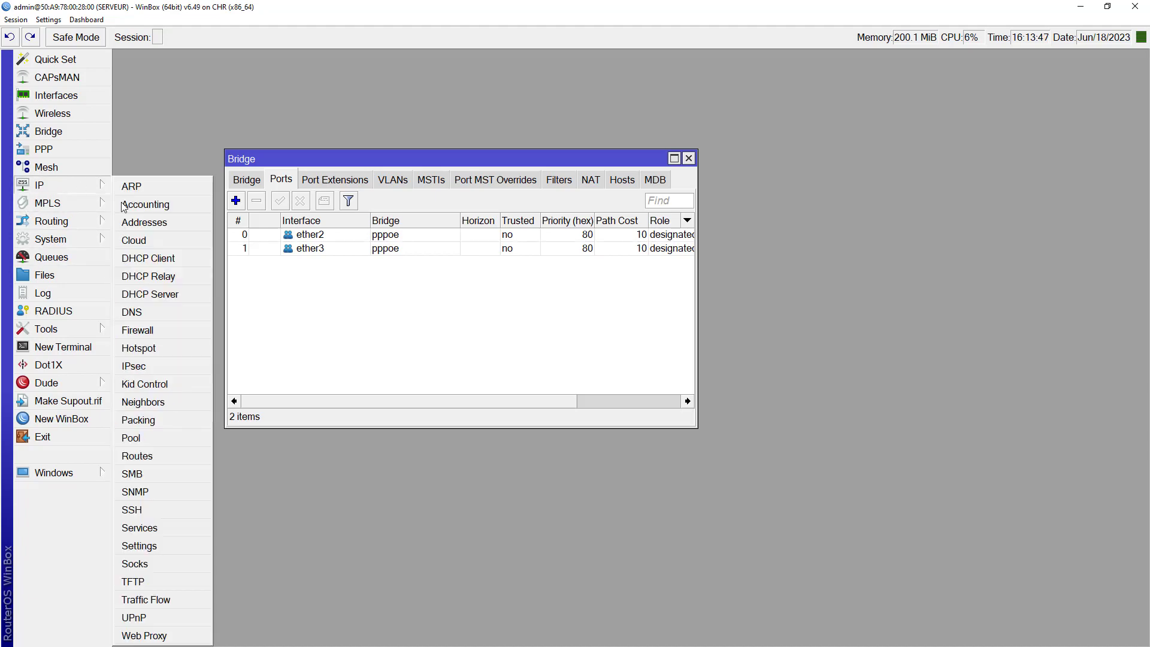
pyautogui.click(146, 312)
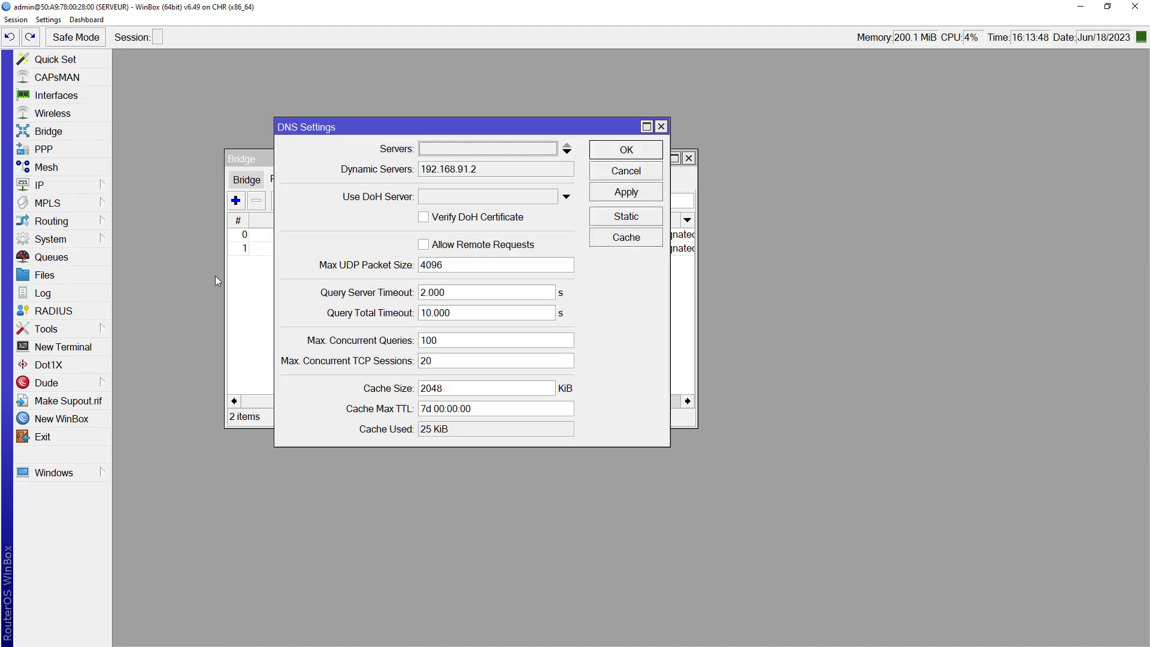
pyautogui.click(489, 150)
pyautogui.write('8.8.8')
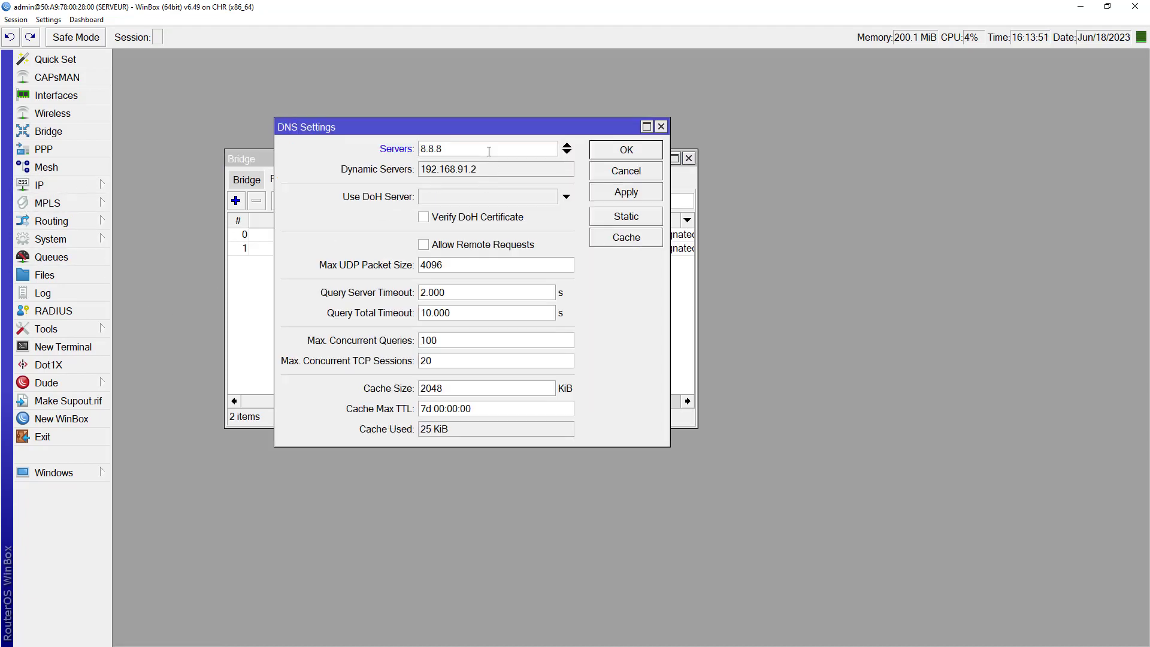
pyautogui.write('.8')
pyautogui.doubleClick(468, 144)
pyautogui.click(624, 190)
pyautogui.click(627, 154)
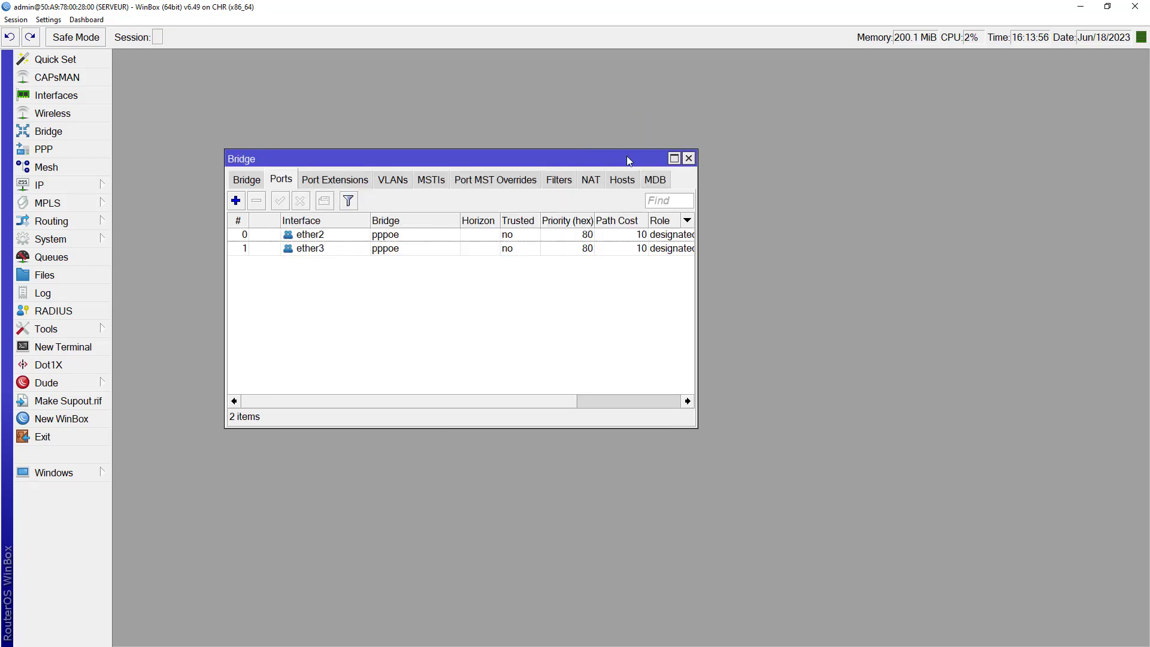
pyautogui.click(82, 188)
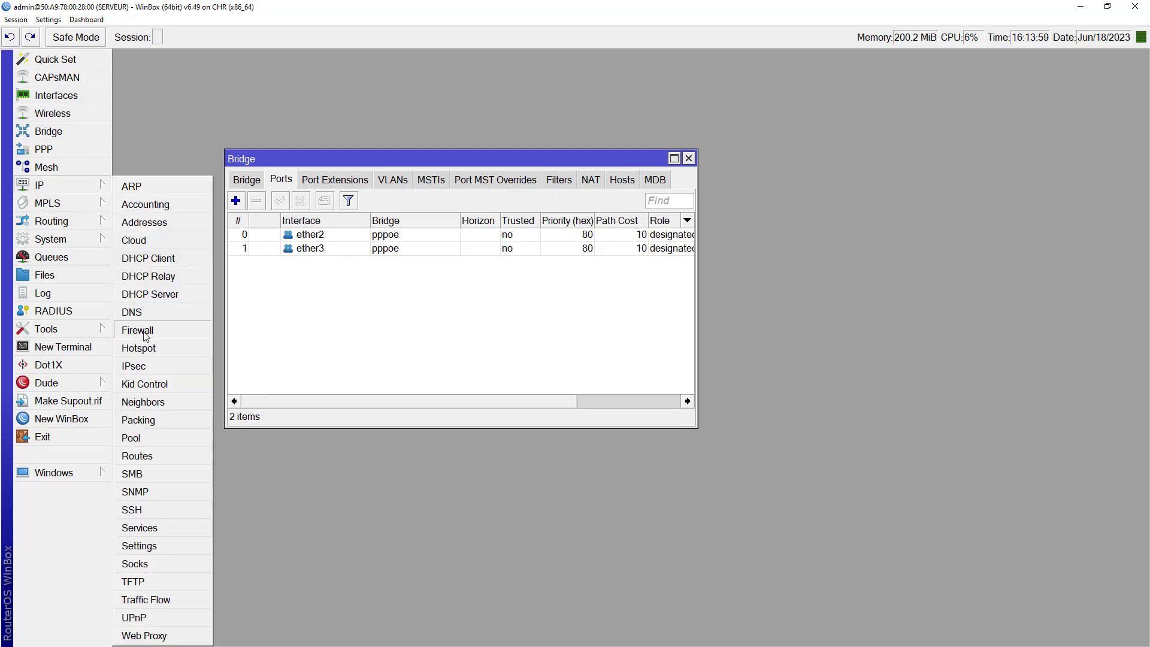
# Step: Start a new Firewall NAT rule on the srcnat chain
pyautogui.click(142, 331)
pyautogui.click(187, 81)
pyautogui.click(123, 99)
pyautogui.click(241, 115)
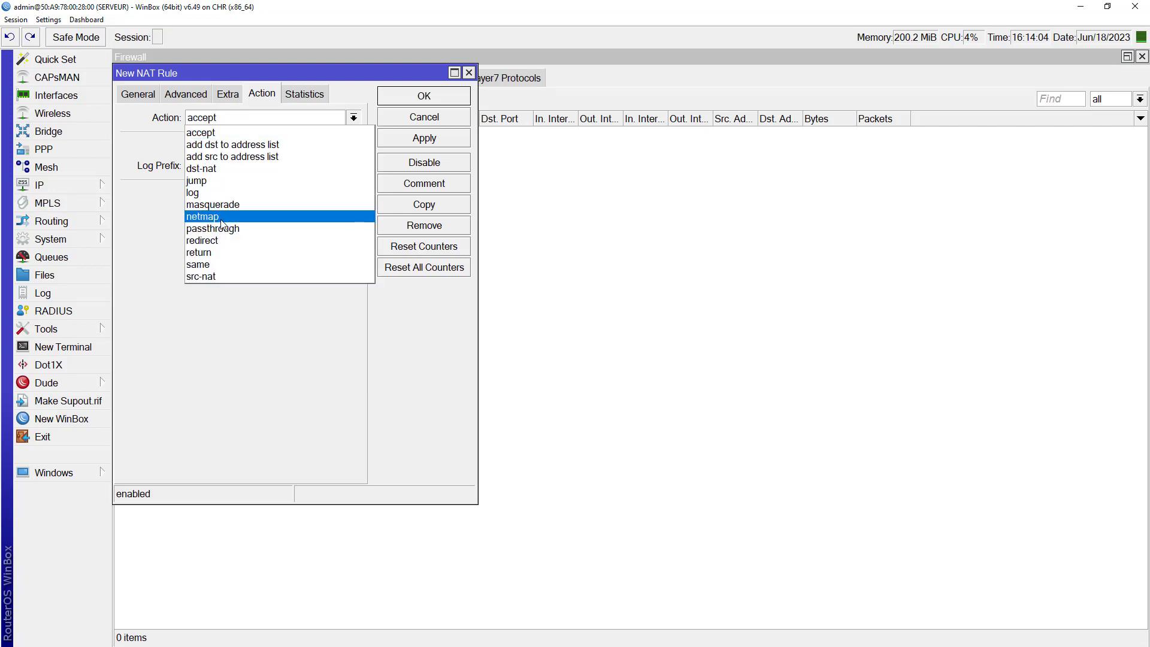
pyautogui.click(147, 97)
pyautogui.click(139, 94)
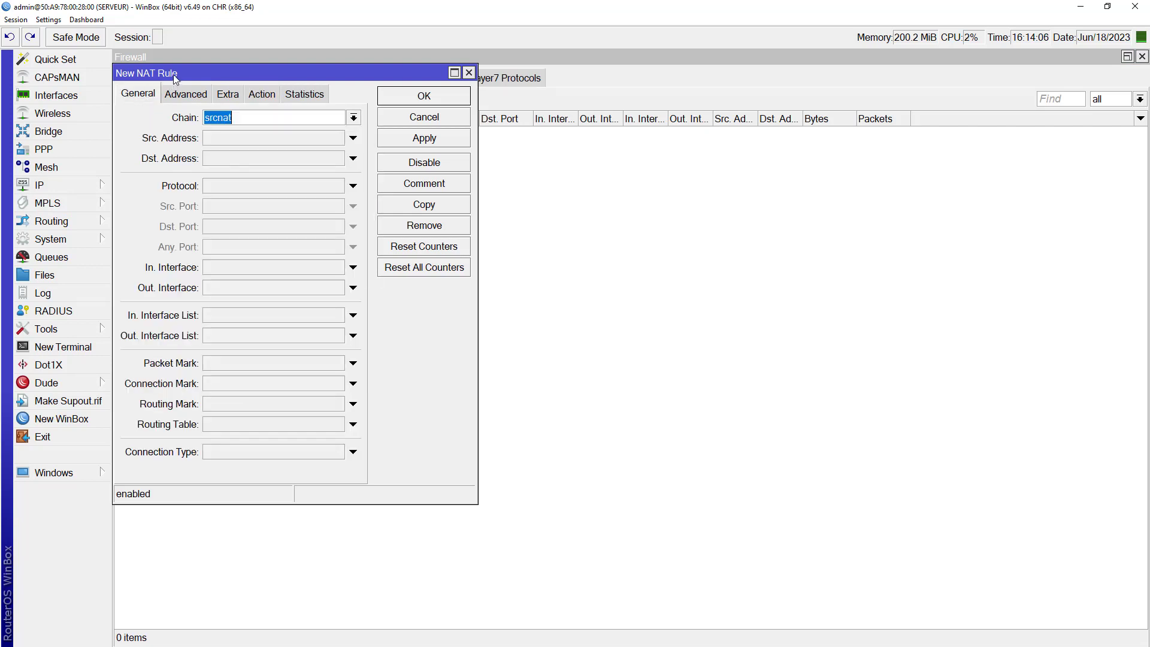
pyautogui.moveTo(174, 77); pyautogui.dragTo(296, 134)
pyautogui.click(353, 174)
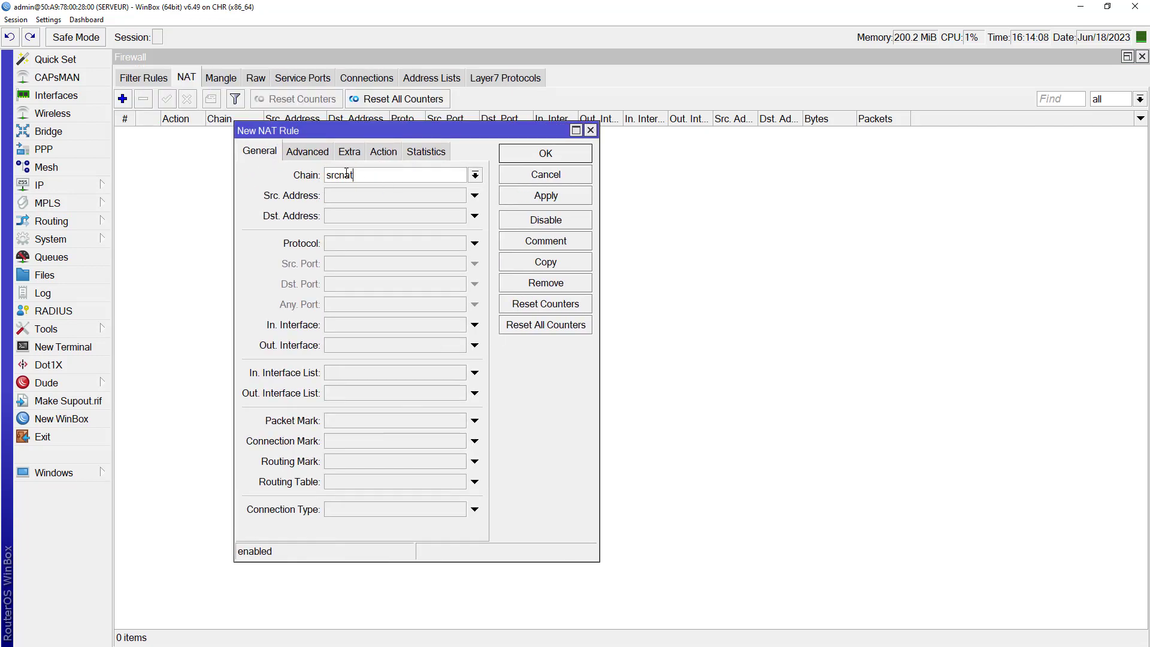
# Step: Set the NAT rule's action to masquerade, save it, and close the Firewall window
pyautogui.click(386, 152)
pyautogui.click(381, 177)
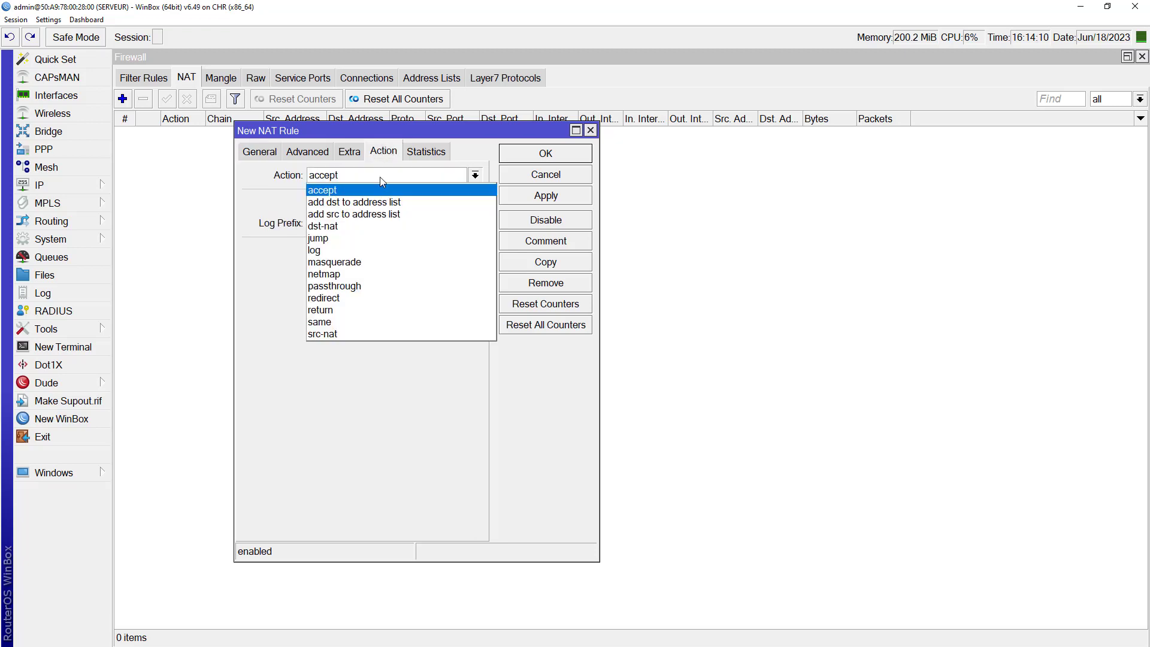
pyautogui.click(360, 264)
pyautogui.click(541, 195)
pyautogui.click(545, 154)
pyautogui.click(1143, 56)
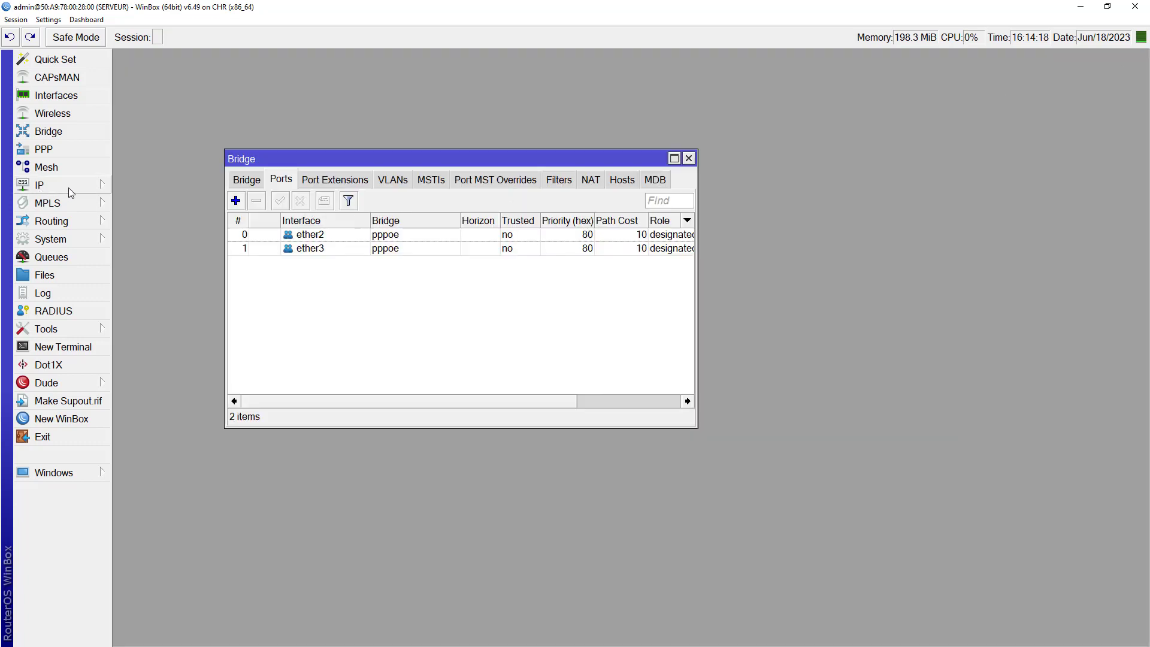
# Step: Check the ether1 entry in the DHCP Client list, then look at the lab topology
pyautogui.click(41, 189)
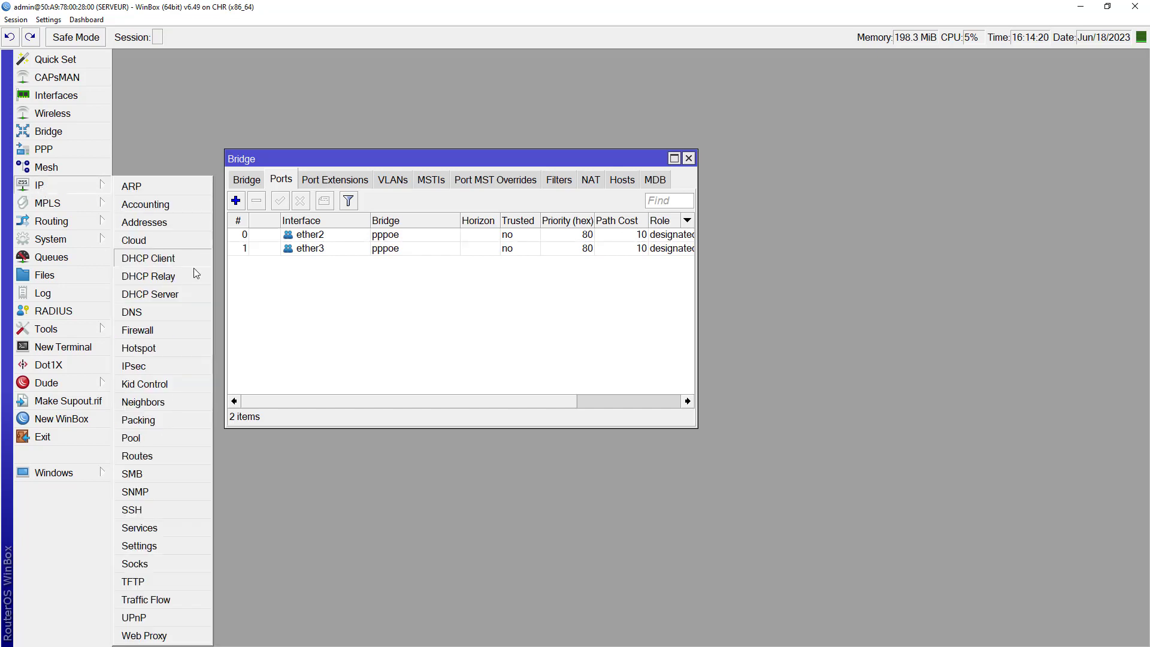
pyautogui.click(163, 259)
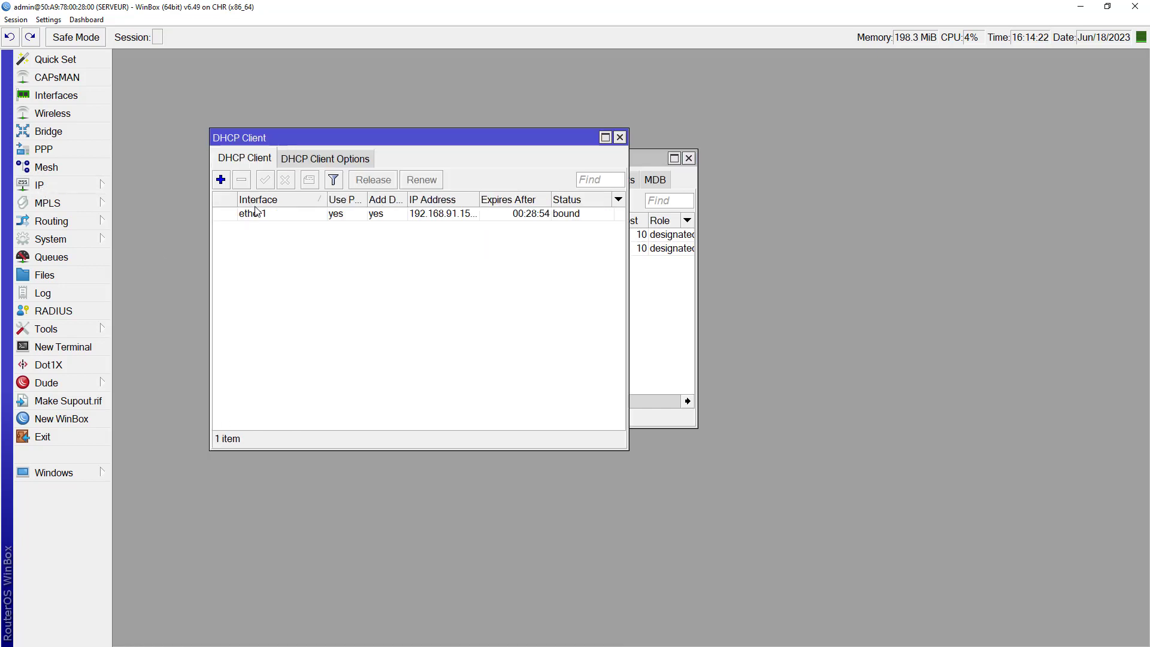
pyautogui.click(274, 215)
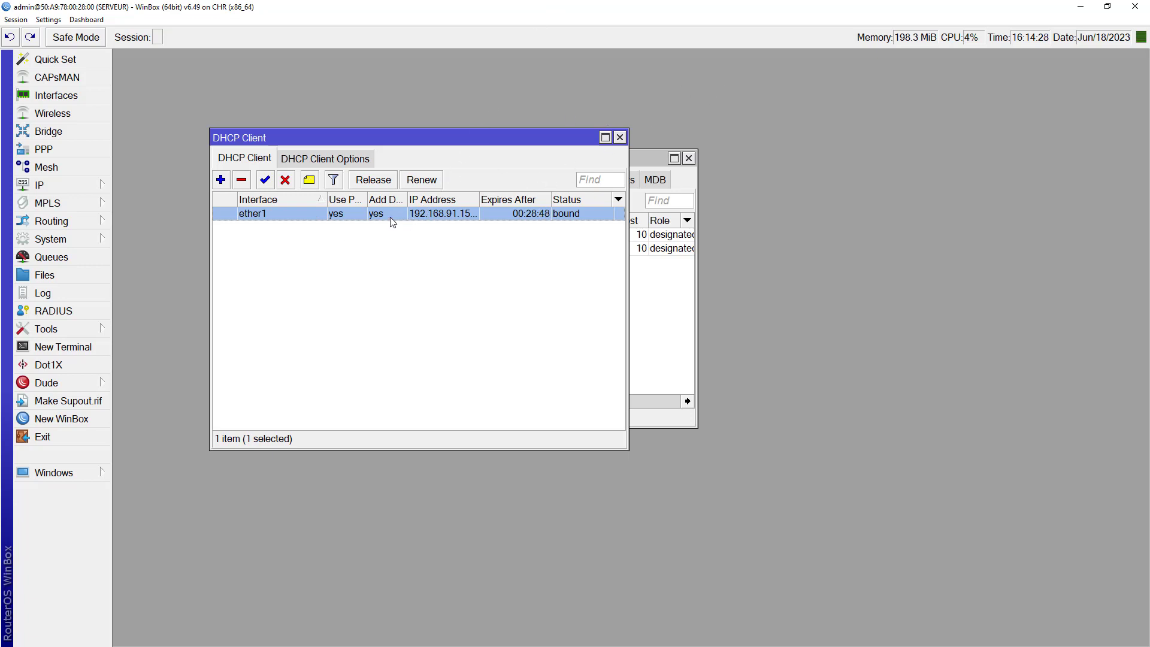
pyautogui.click(1081, 7)
pyautogui.moveTo(577, 209)
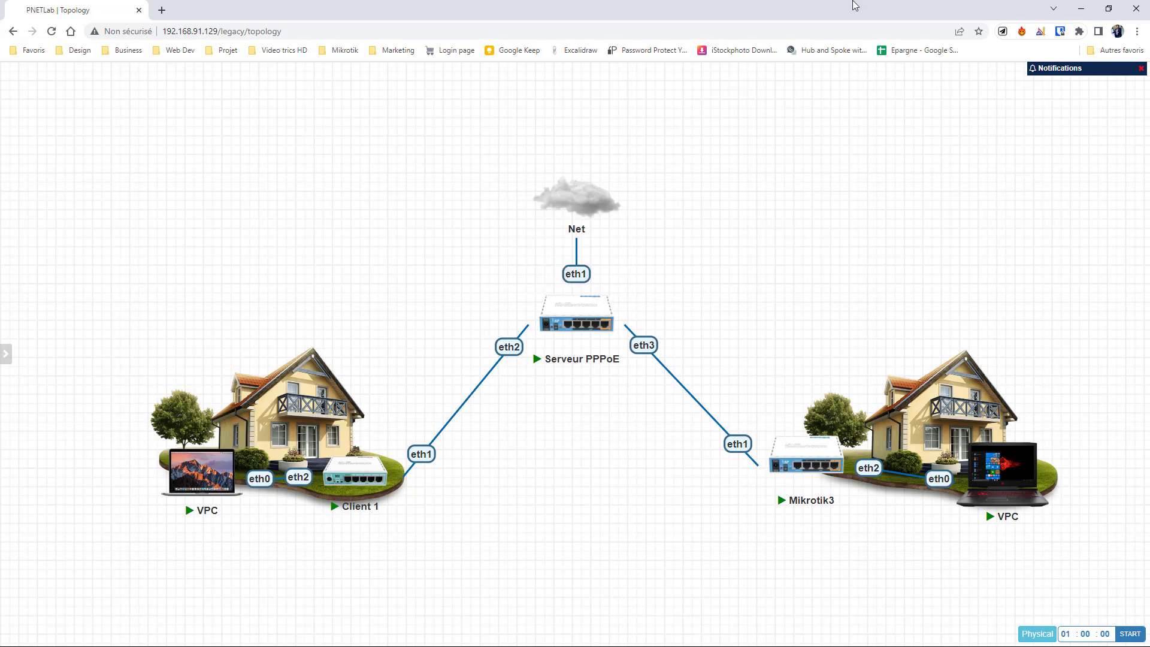
# Step: Back in WinBox, close the DHCP Client and Bridge windows and open PPP
pyautogui.press('super')
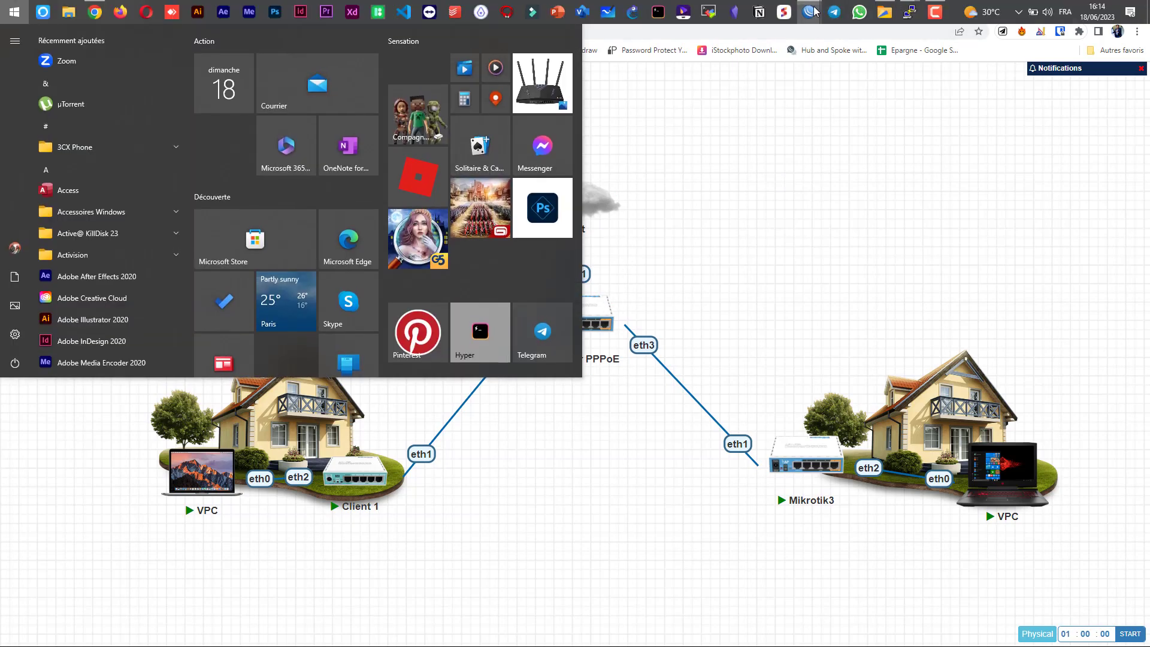
pyautogui.moveTo(809, 12)
pyautogui.click(850, 78)
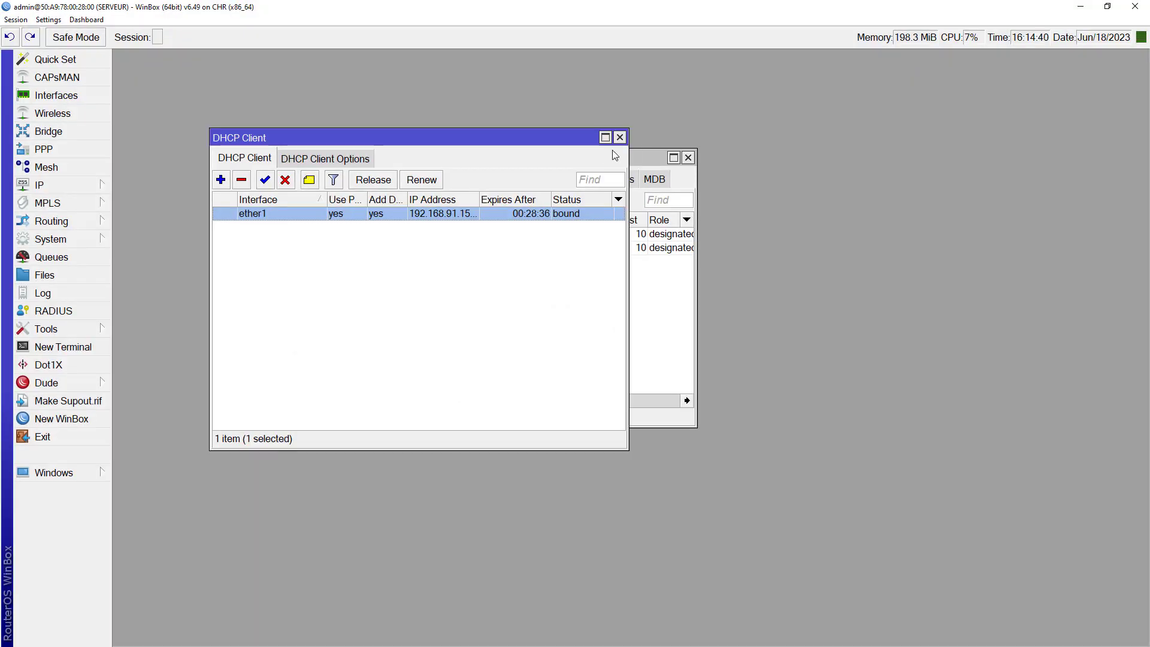
pyautogui.click(619, 137)
pyautogui.click(688, 159)
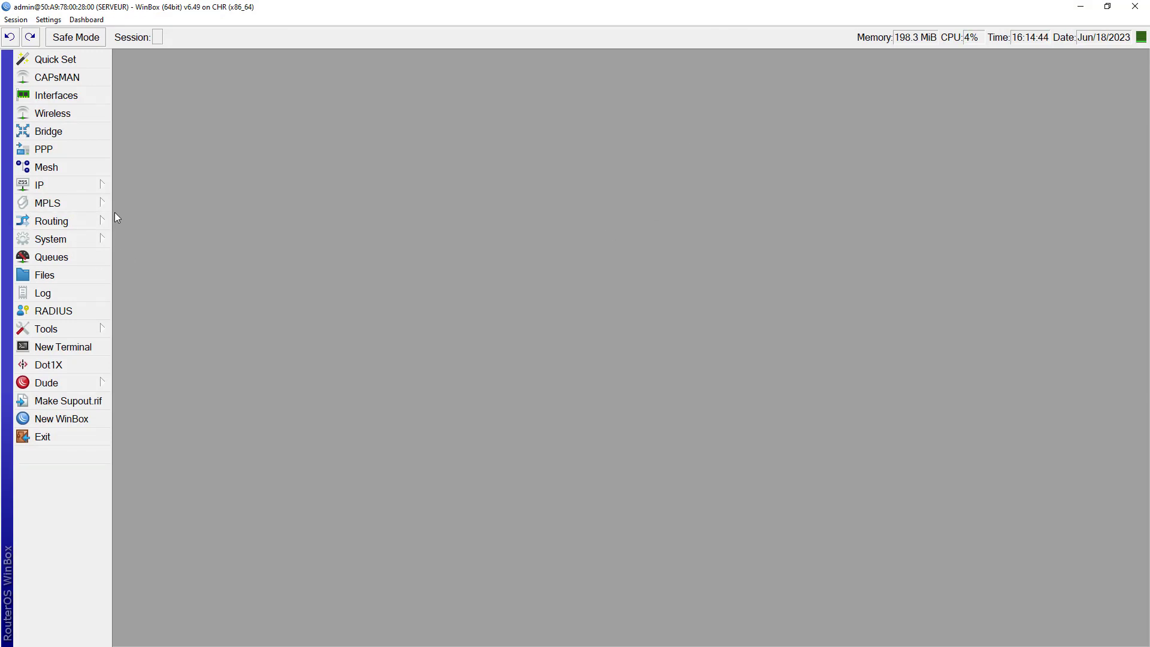
pyautogui.click(70, 152)
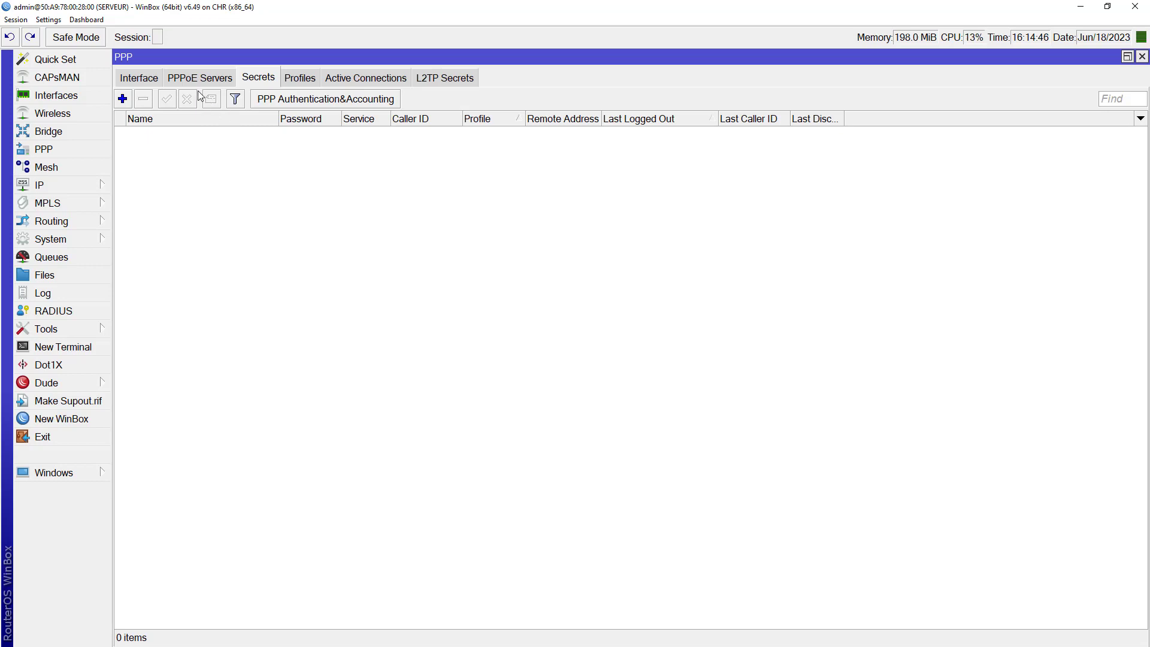
# Step: Add PPPoE server 'serveur PPPoE' on the pppoe interface with One Session Per Host
pyautogui.click(187, 80)
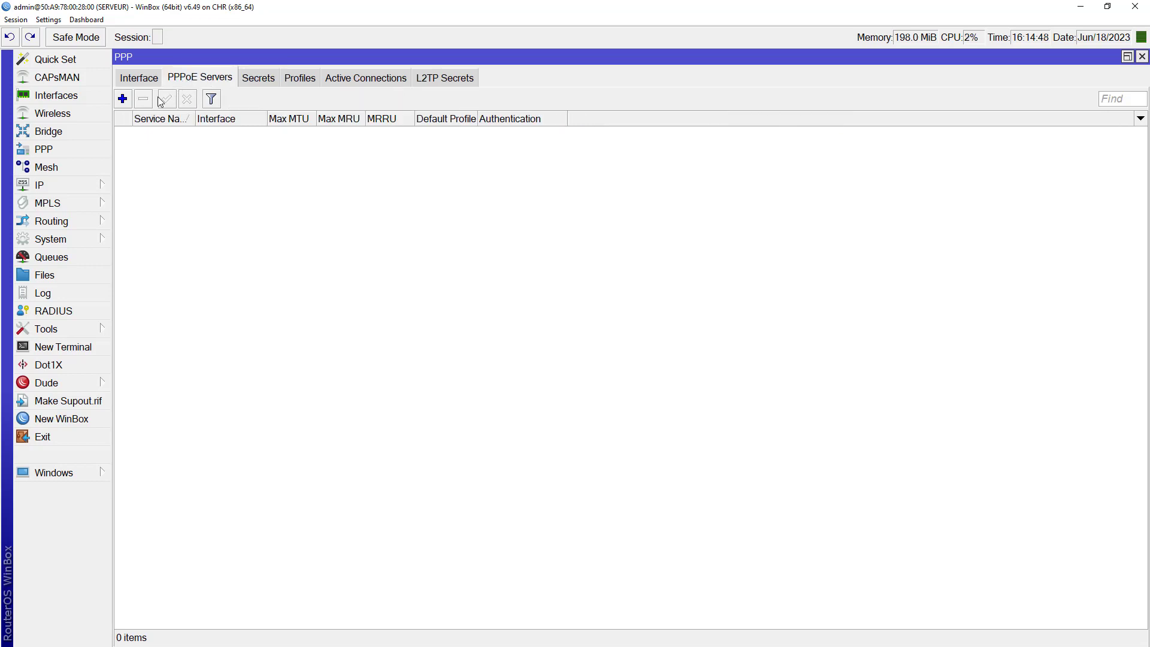
pyautogui.click(123, 100)
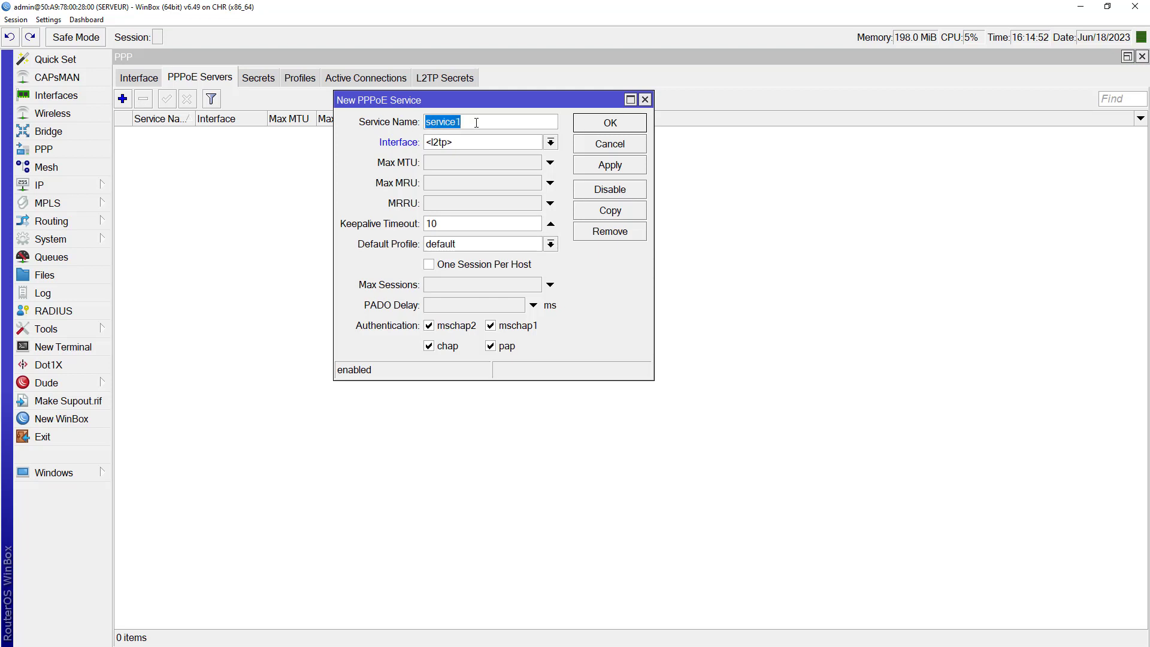
pyautogui.write('qs')
pyautogui.write('eur ')
pyautogui.write('PPPoE')
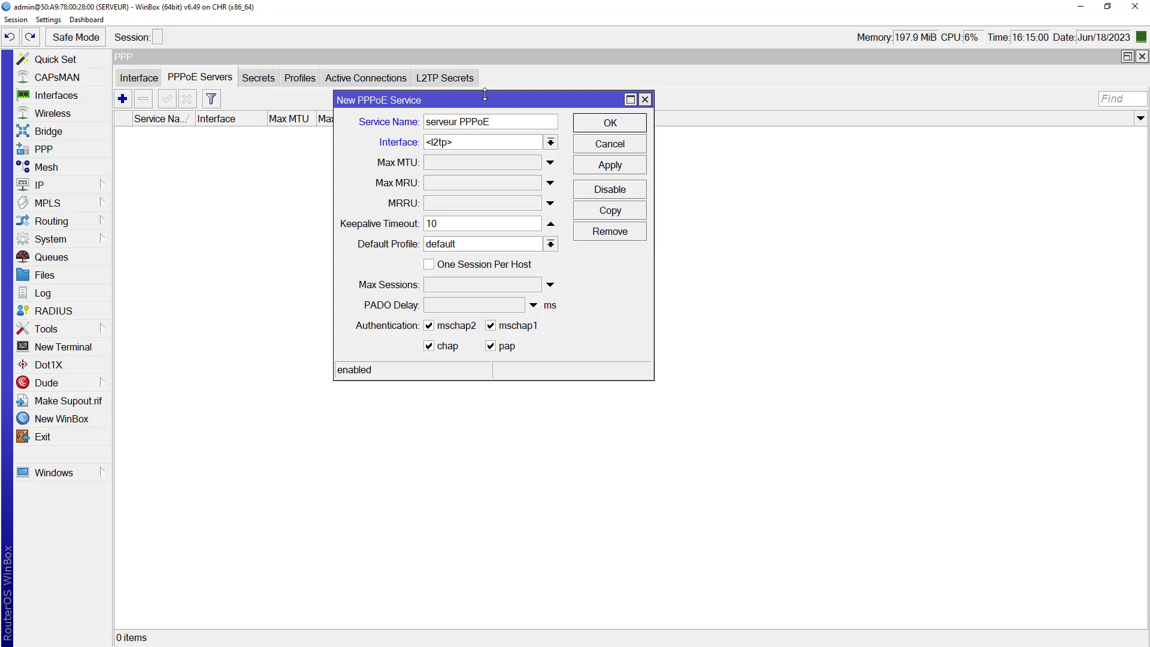
pyautogui.click(446, 144)
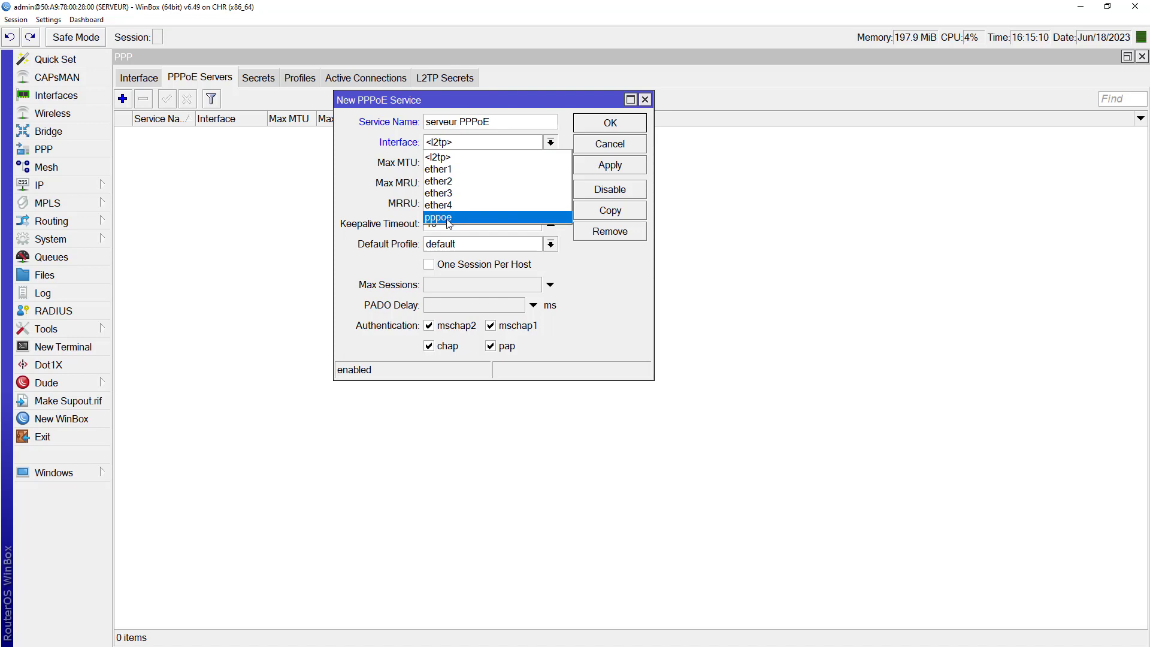
pyautogui.click(449, 221)
pyautogui.click(429, 264)
pyautogui.click(620, 165)
pyautogui.click(616, 127)
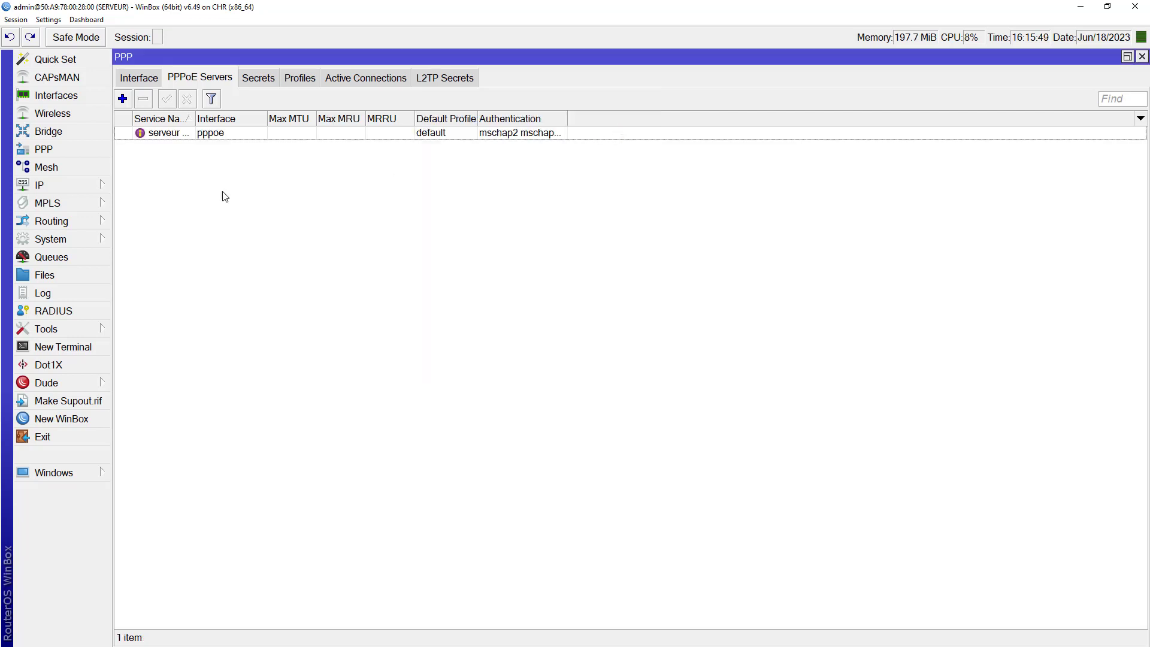
pyautogui.click(213, 136)
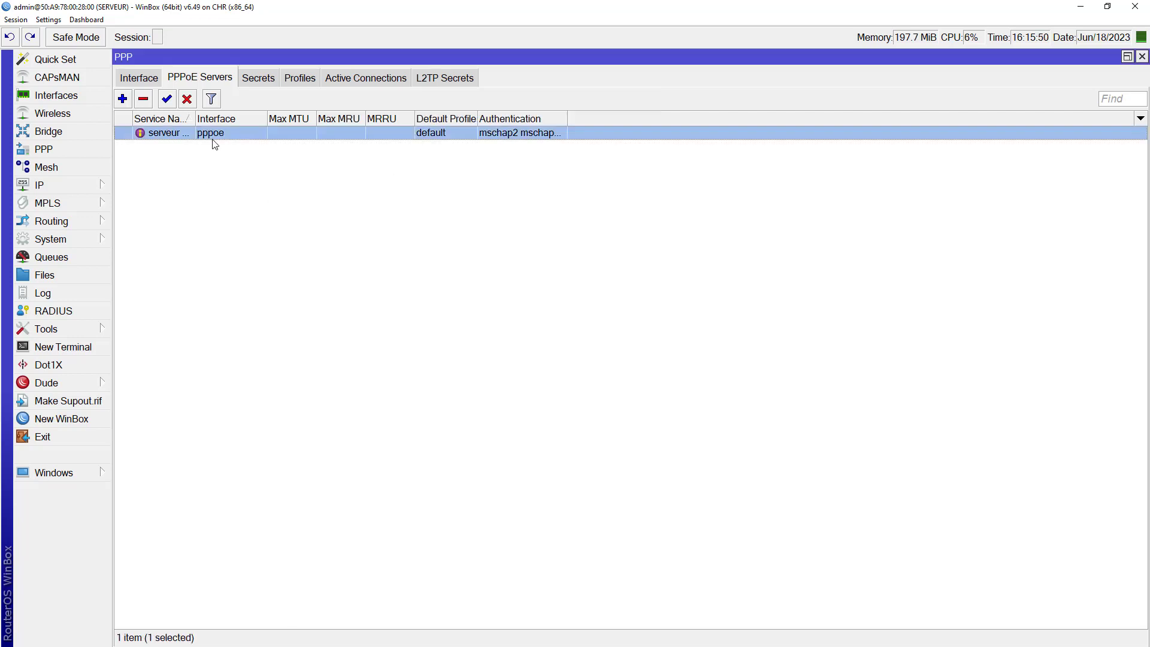
# Step: Show the PPP profiles list, containing default and default-encryption
pyautogui.click(300, 78)
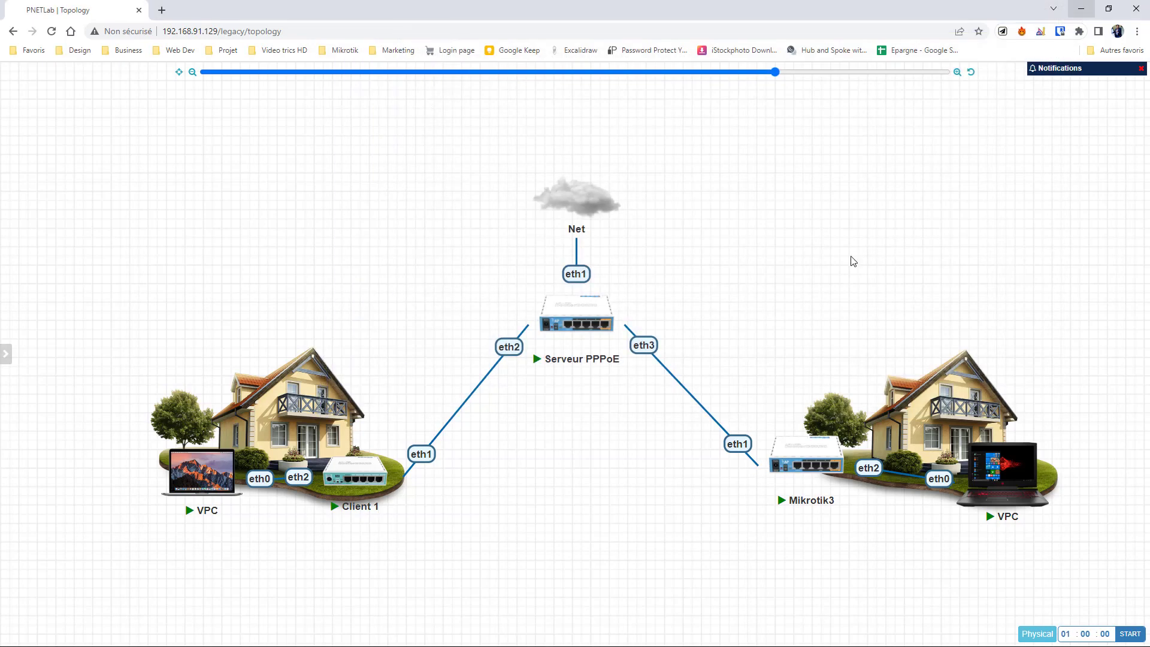
pyautogui.moveTo(313, 446)
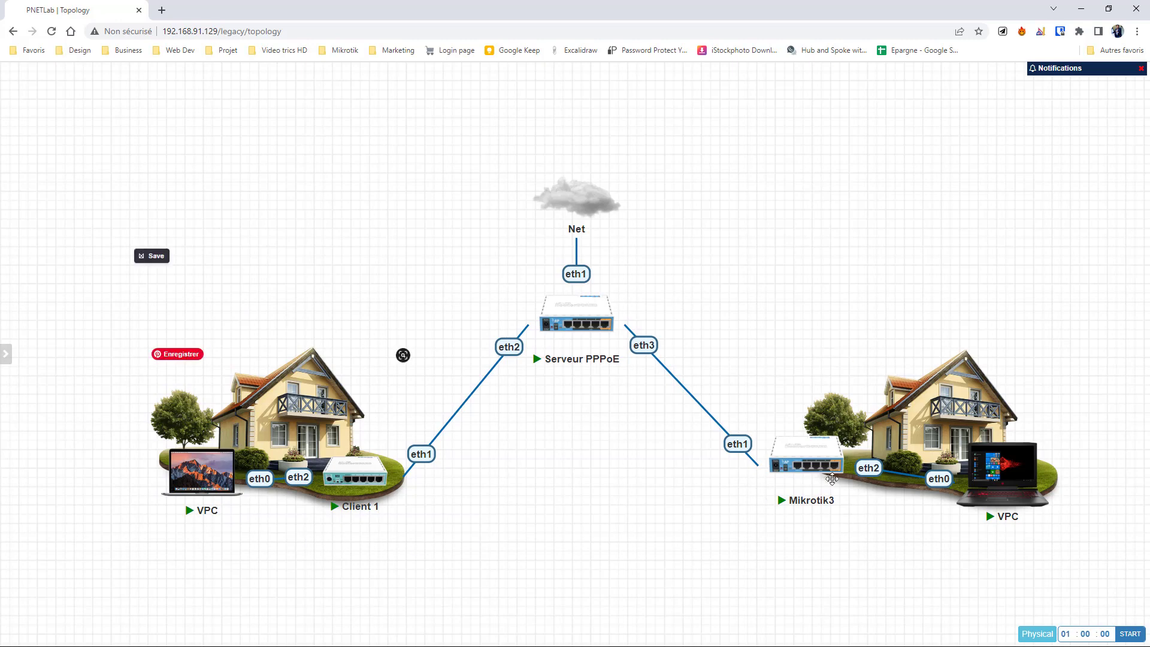
# Step: Select the Mikrotik3 and VPC nodes on the topology, then switch back to WinBox
pyautogui.moveTo(761, 533); pyautogui.dragTo(1055, 419)
pyautogui.press('Escape')
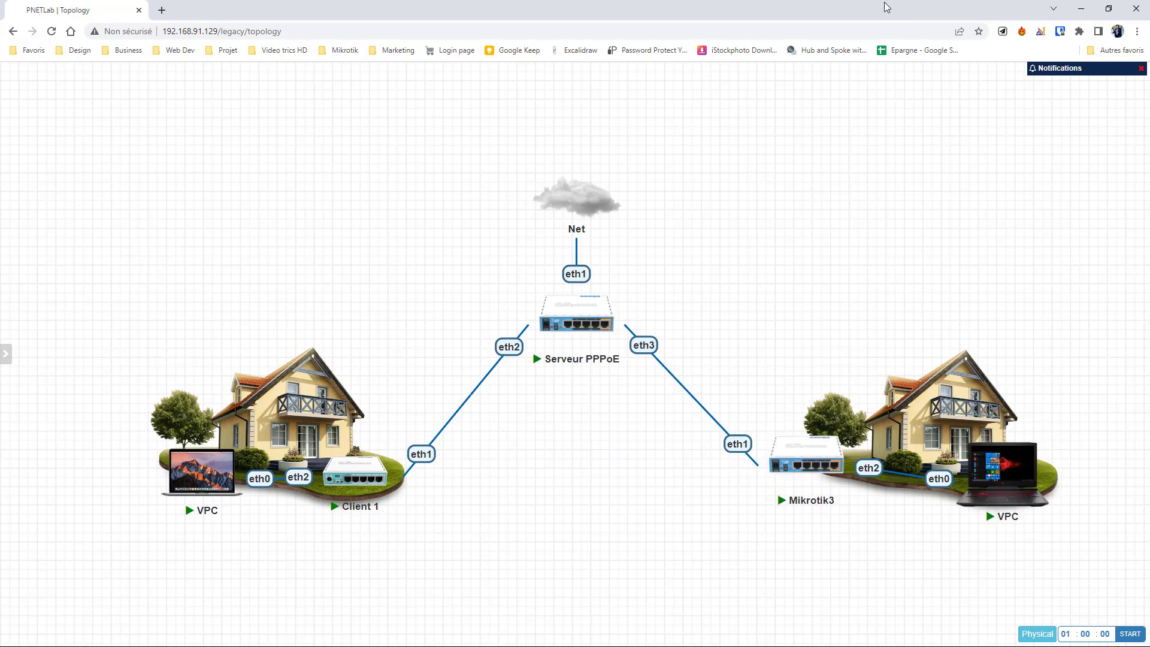
pyautogui.press('super')
pyautogui.moveTo(809, 12)
pyautogui.click(881, 80)
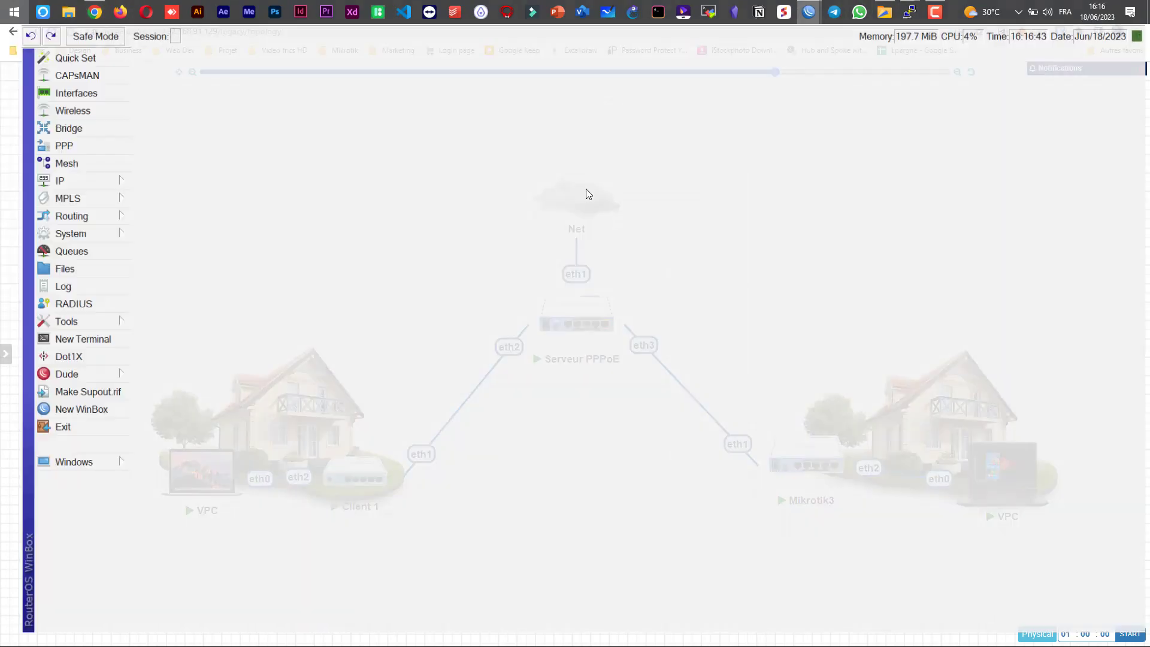
# Step: Create PPP profile Forfait 10M: local 10.10.10.1, remote POOL PPPOE, DNS 10.10.10.1
pyautogui.click(123, 99)
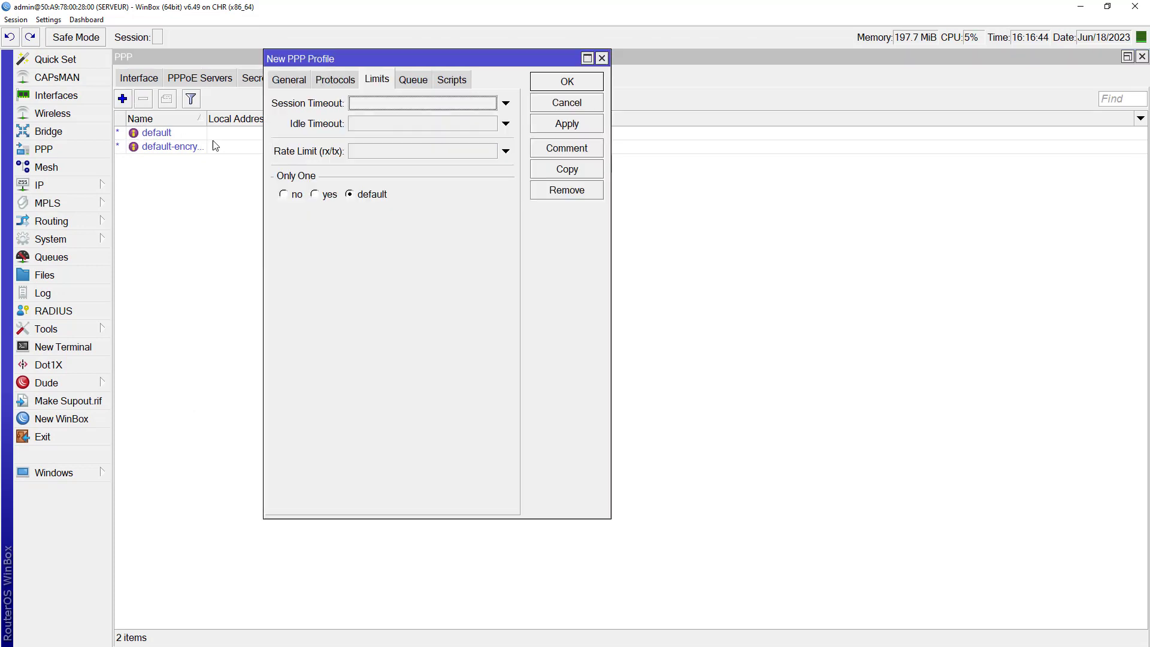
pyautogui.click(288, 80)
pyautogui.write('Forfait 10M')
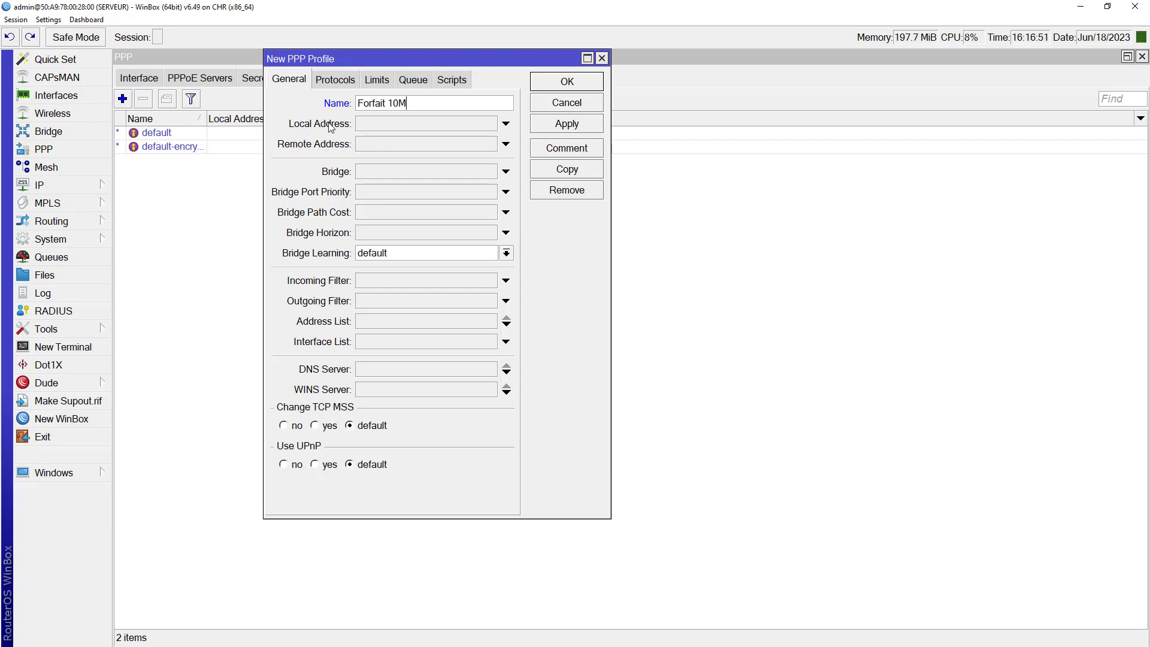
pyautogui.click(384, 123)
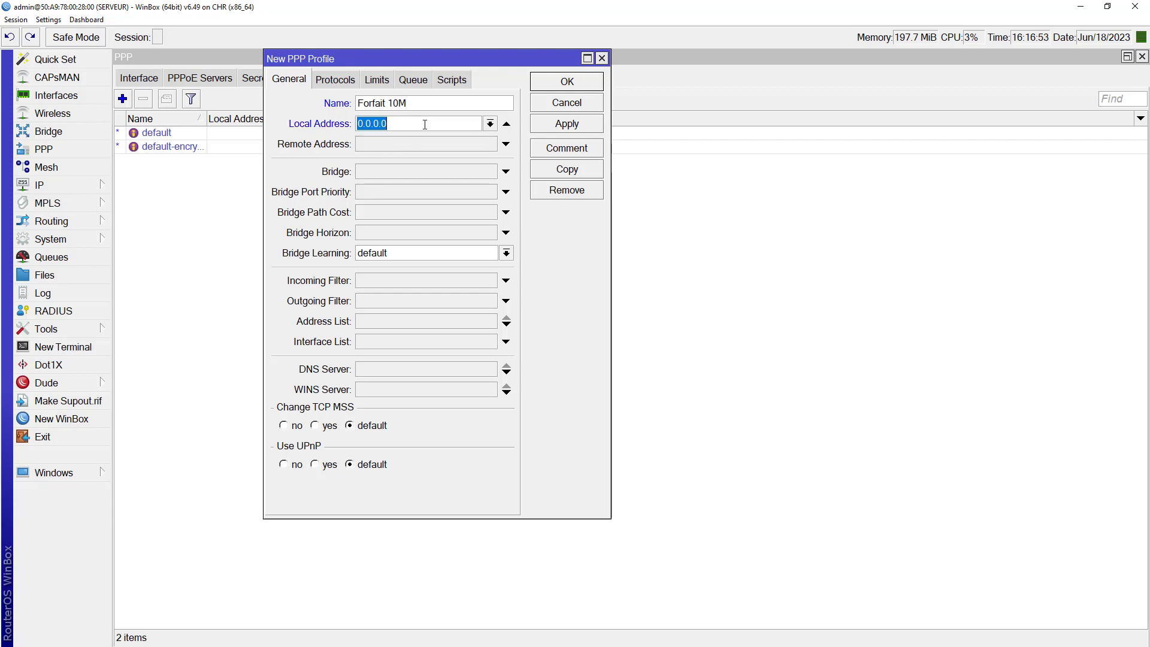
pyautogui.write('1')
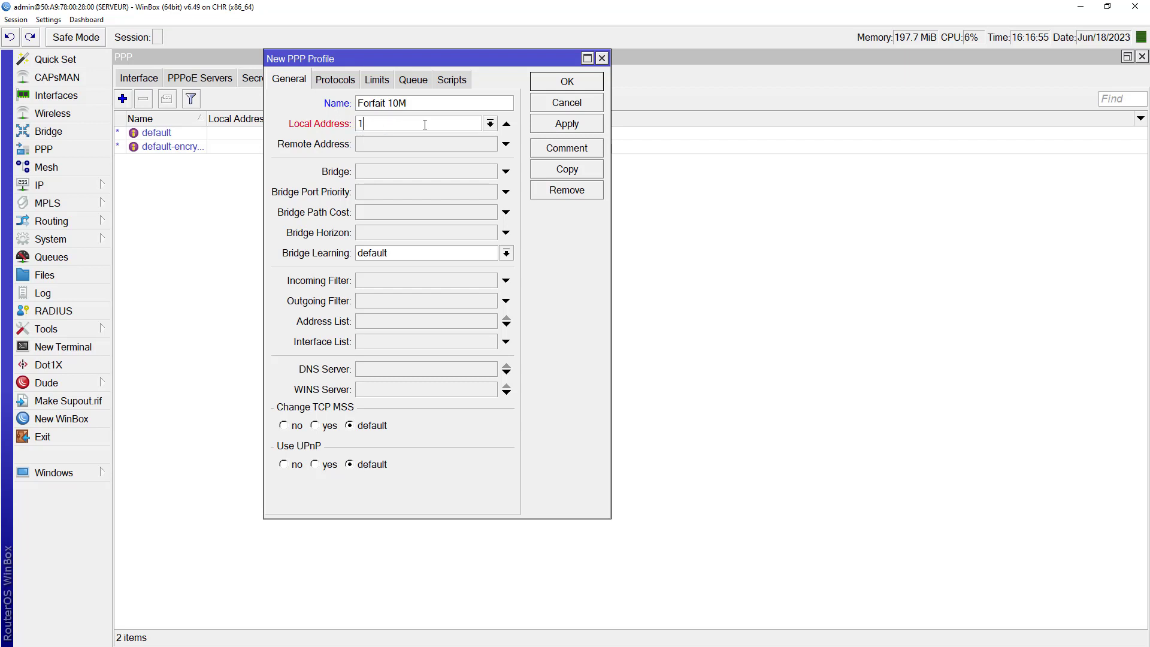
pyautogui.write('0.10.10.1')
pyautogui.click(356, 146)
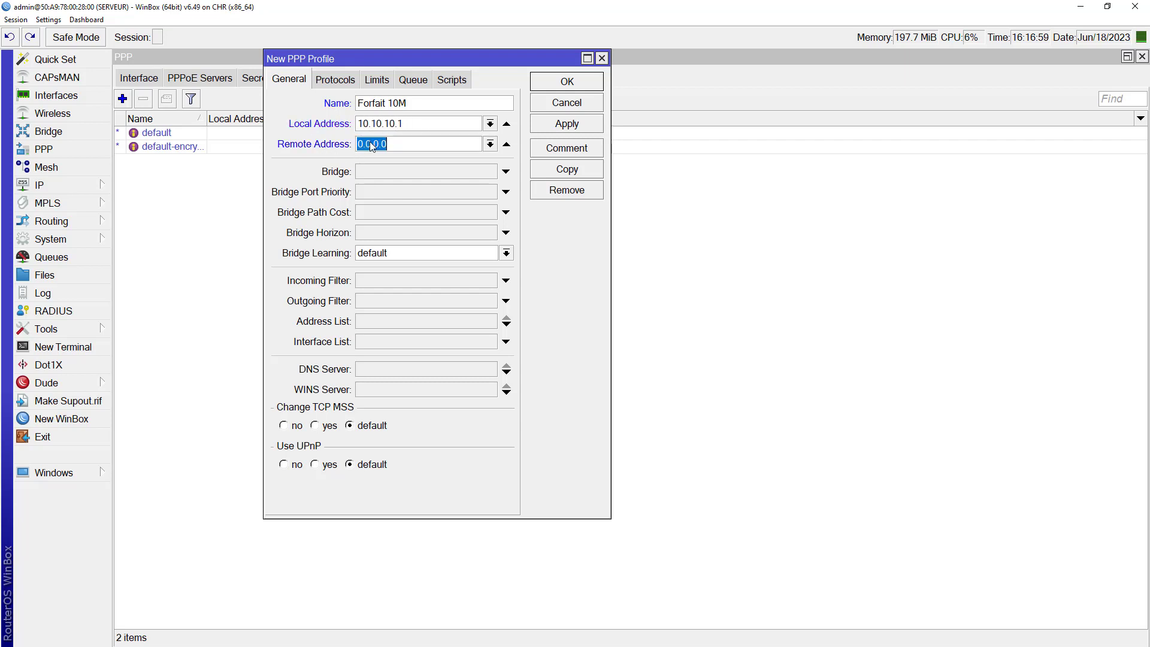
pyautogui.click(491, 144)
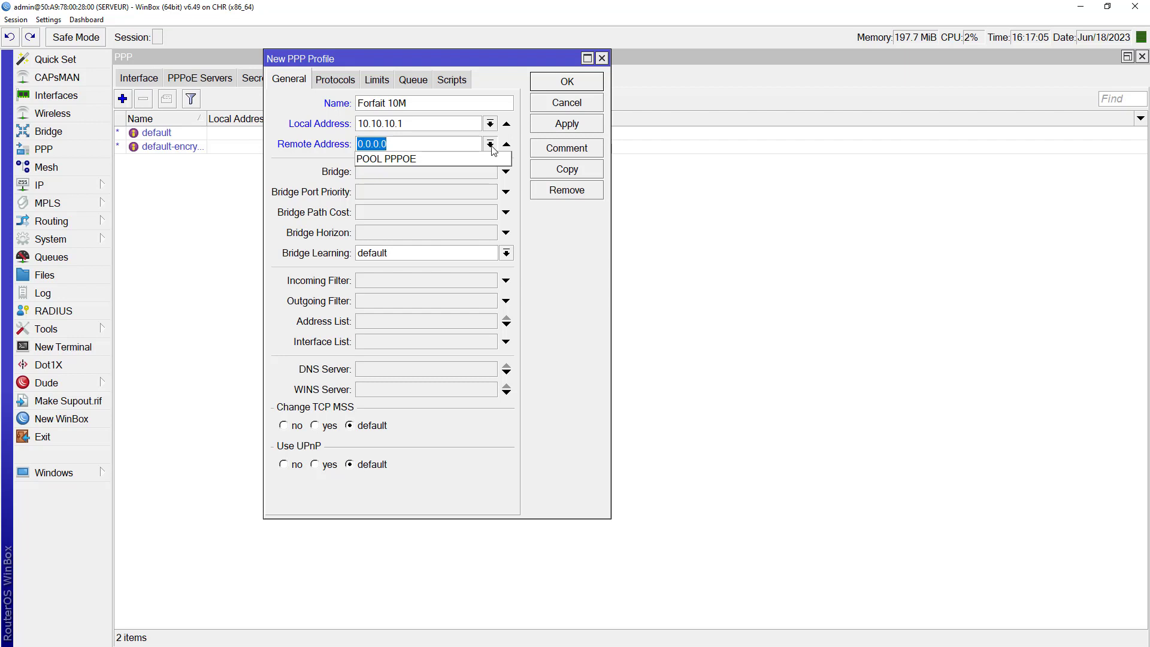
pyautogui.click(407, 159)
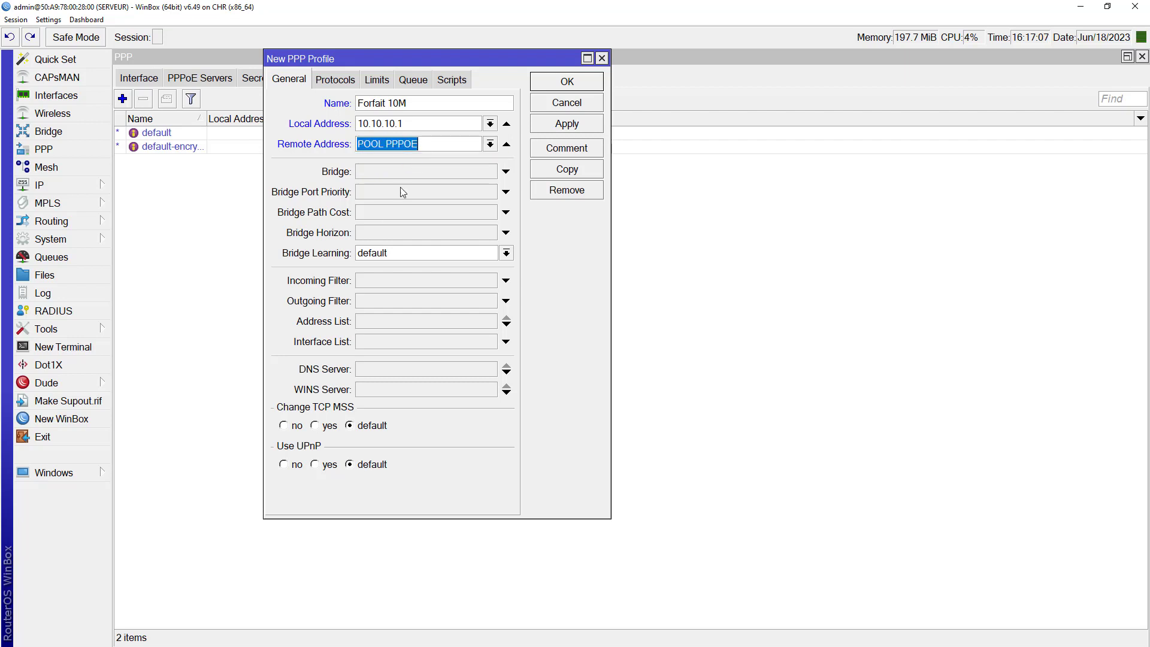
pyautogui.click(390, 370)
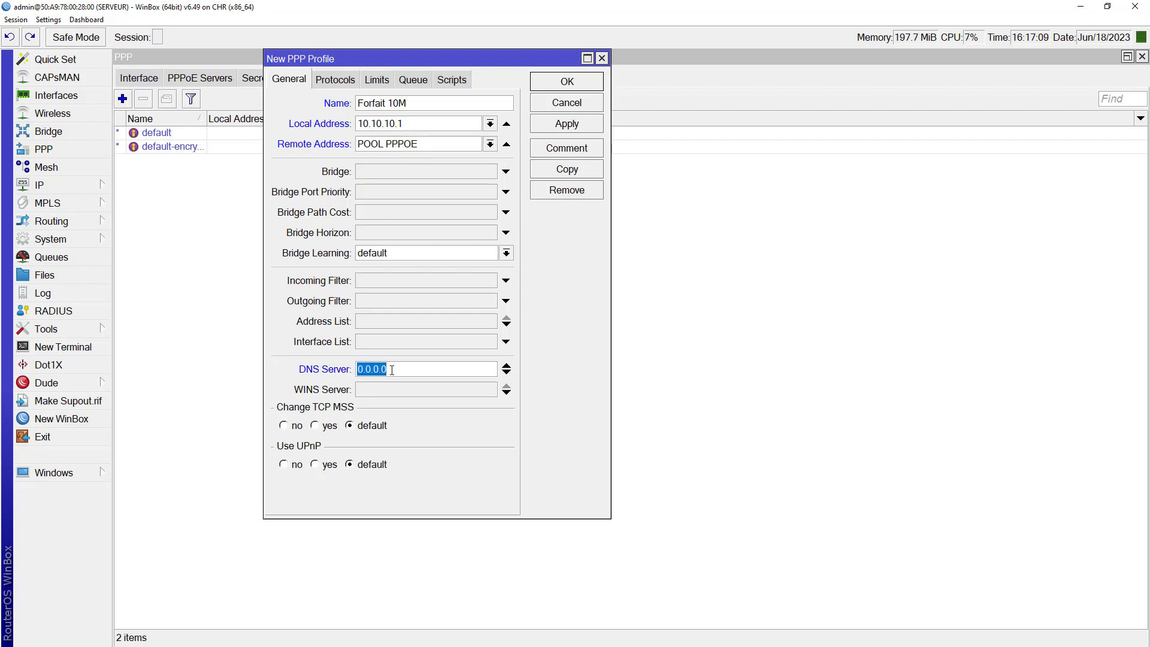
pyautogui.write('10.10.10.1')
# Step: Give the Forfait 10M profile a 10m/10m rate limit and save it
pyautogui.click(358, 83)
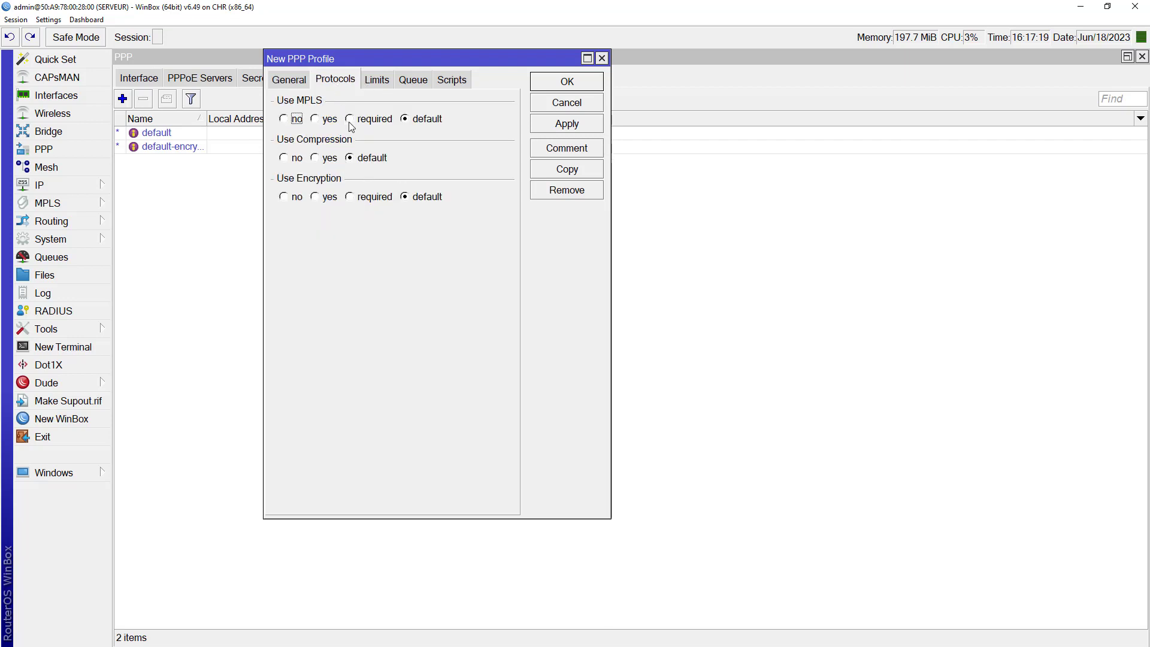
pyautogui.click(376, 82)
pyautogui.moveTo(377, 58); pyautogui.dragTo(378, 146)
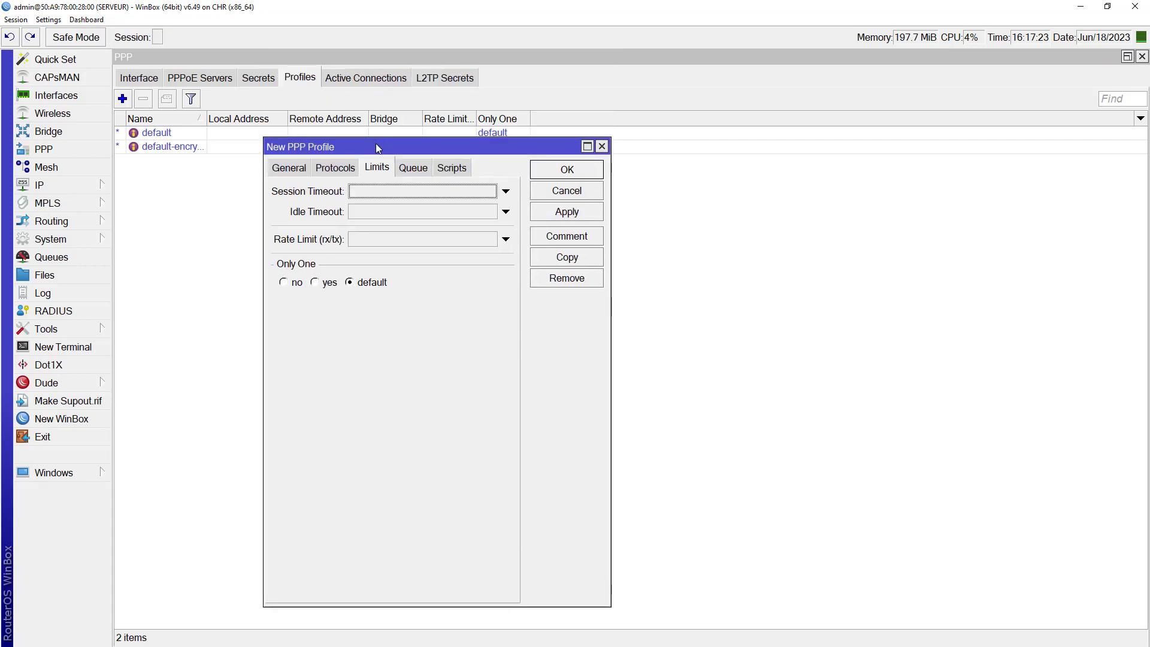
pyautogui.click(289, 168)
pyautogui.click(414, 190)
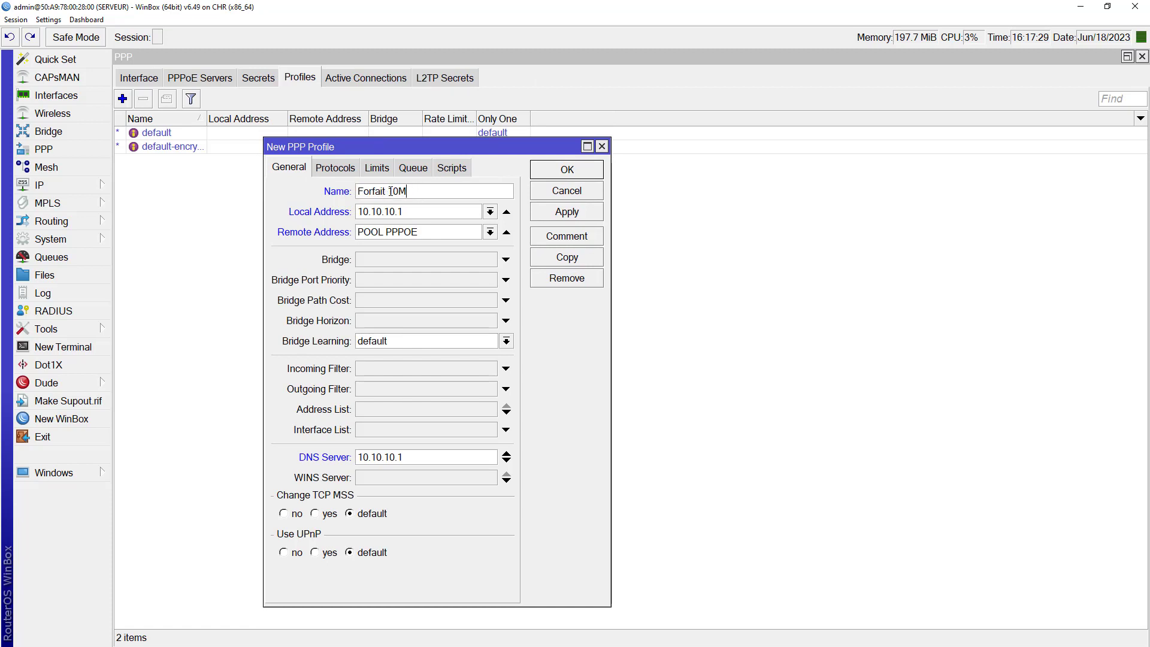
pyautogui.click(377, 168)
pyautogui.click(381, 240)
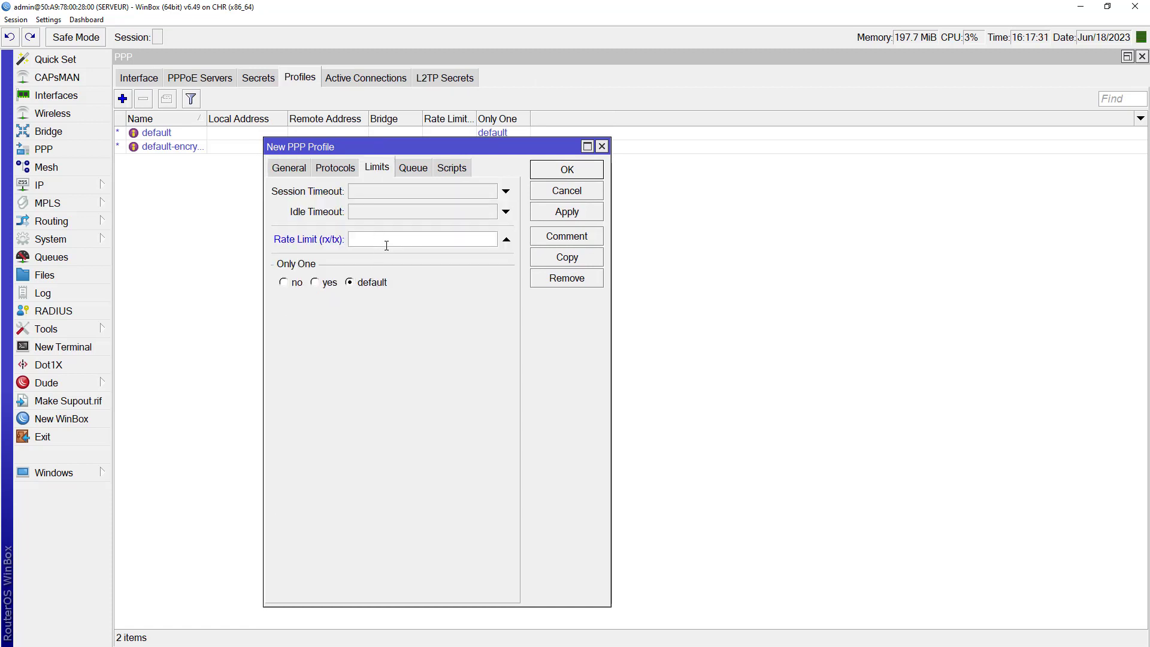
pyautogui.write('10m/10m')
pyautogui.click(574, 214)
pyautogui.click(569, 172)
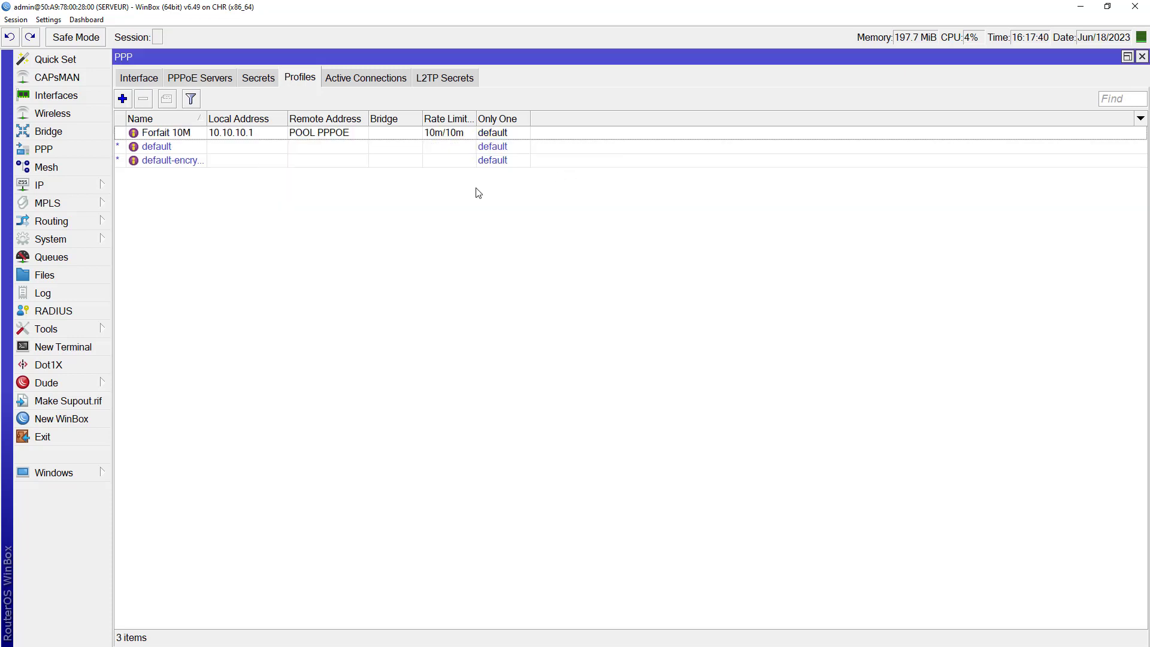
pyautogui.click(201, 136)
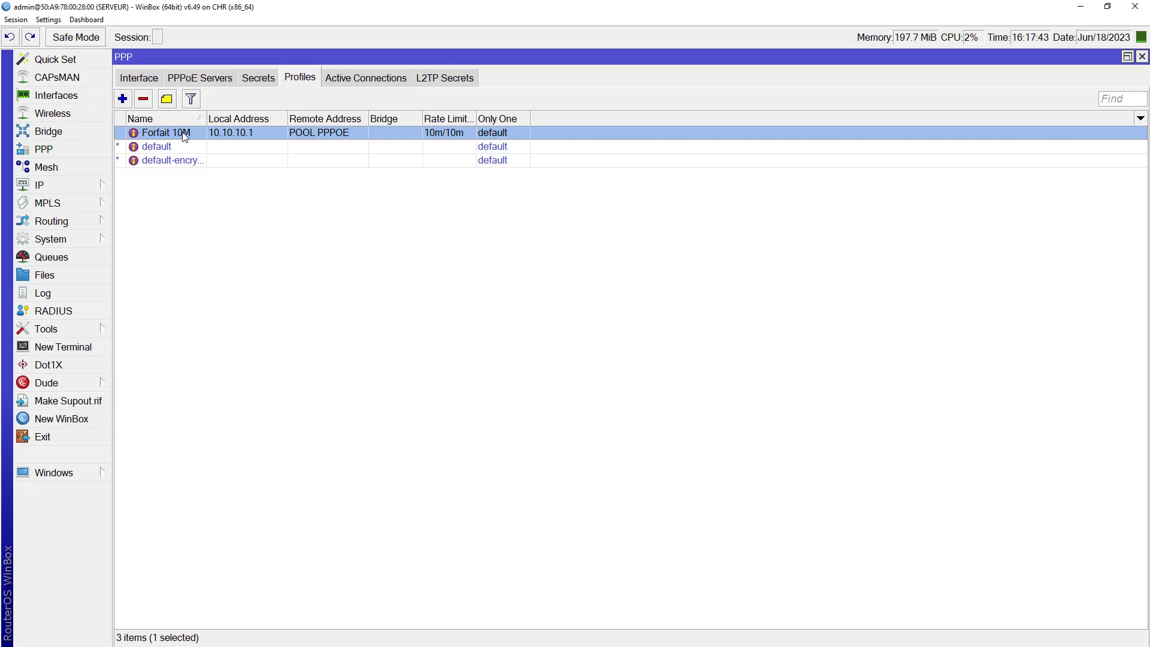
# Step: Create profile Forfait 20M with local address and DNS 10.10.10.1 and remote pool POOL PPPOE
pyautogui.click(122, 99)
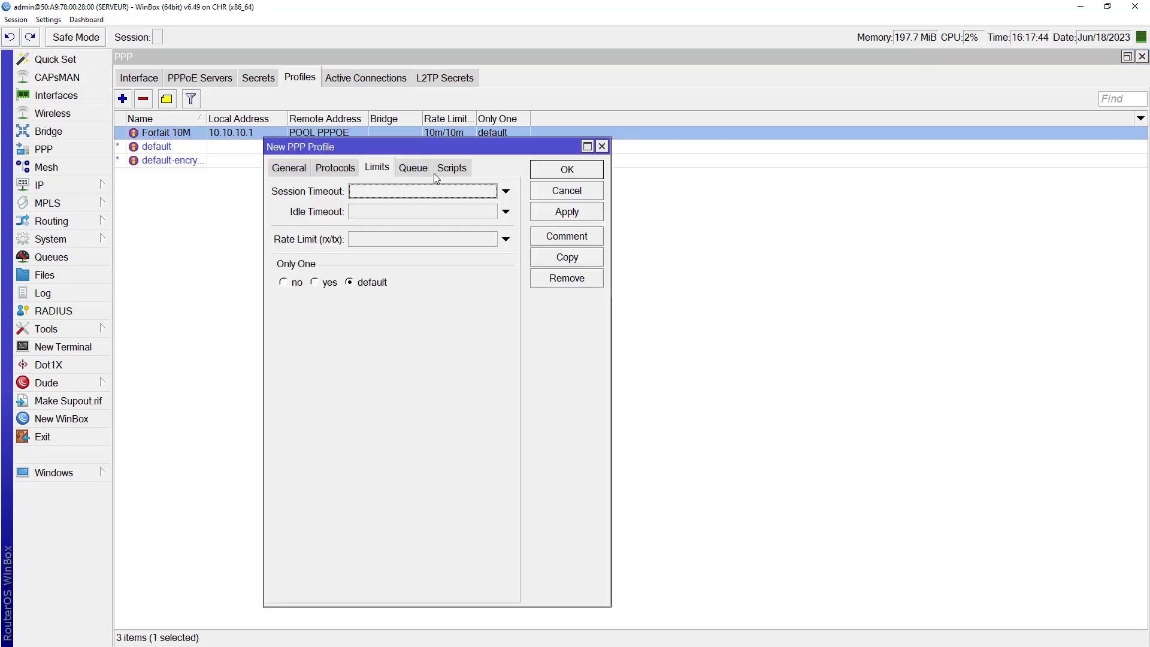
pyautogui.click(288, 168)
pyautogui.write('Forfait 20Mo')
pyautogui.press('BackSpace')
pyautogui.press('BackSpace')
pyautogui.write('M')
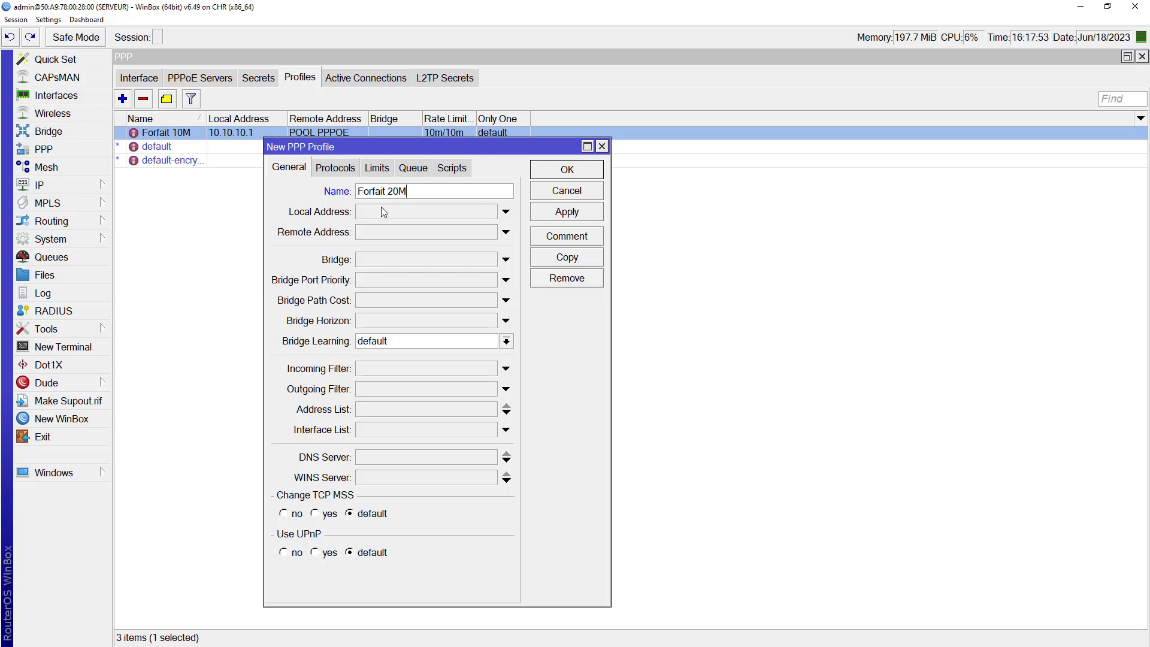
pyautogui.click(382, 210)
pyautogui.write('10.10.10.1')
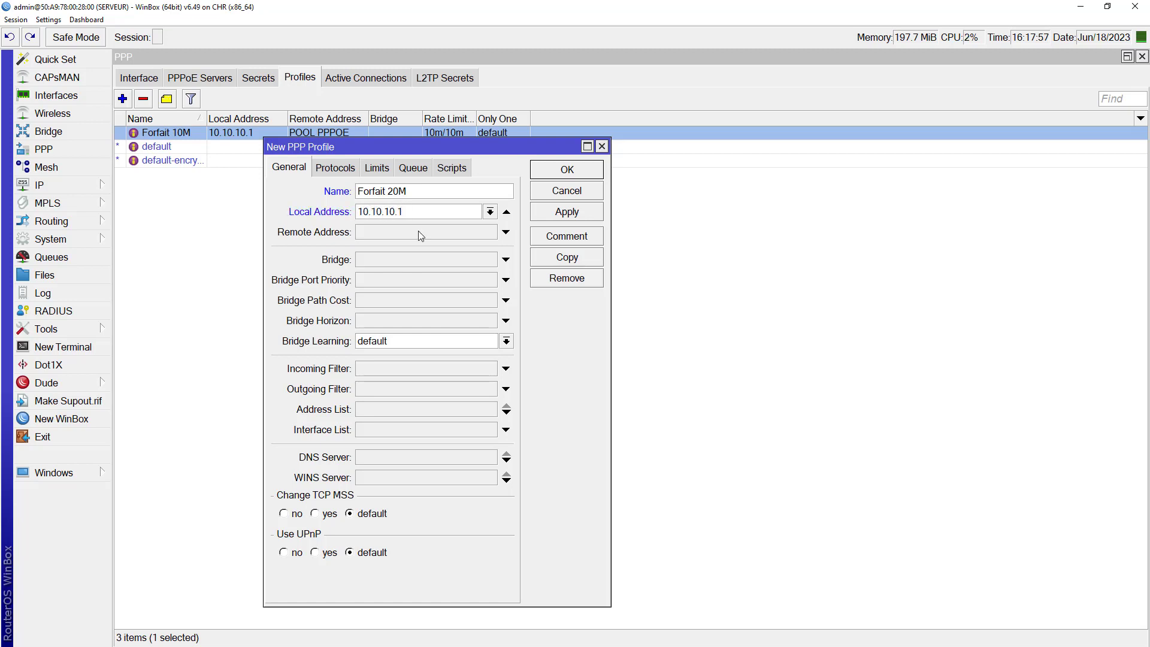
pyautogui.click(419, 232)
pyautogui.click(490, 232)
pyautogui.click(408, 246)
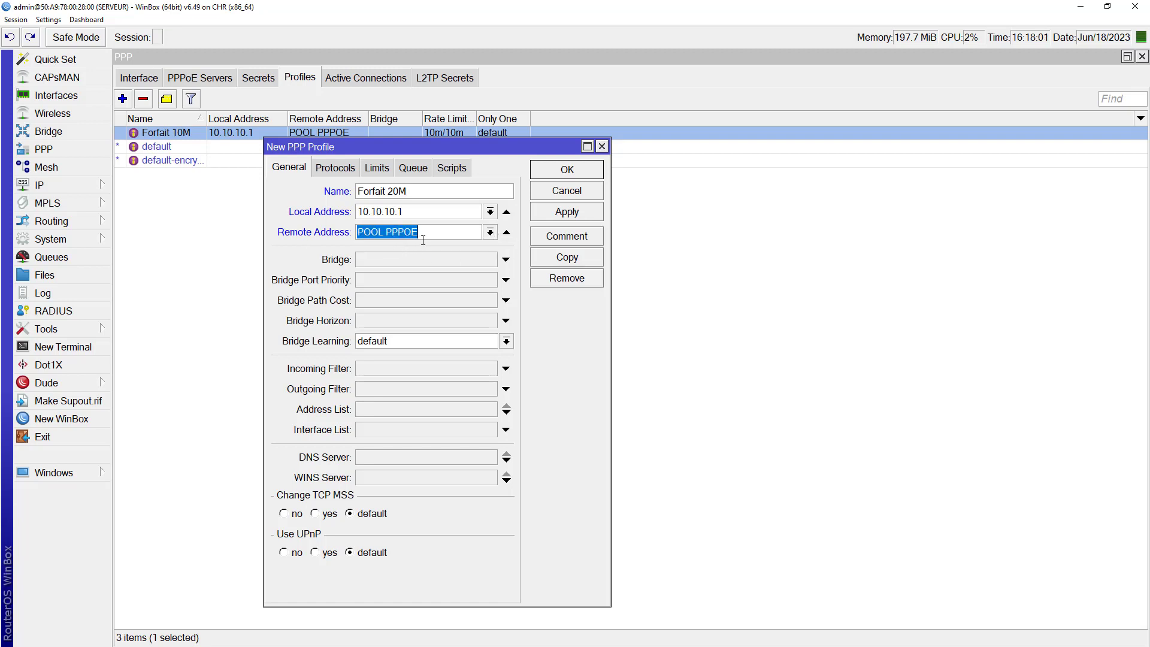
pyautogui.click(368, 455)
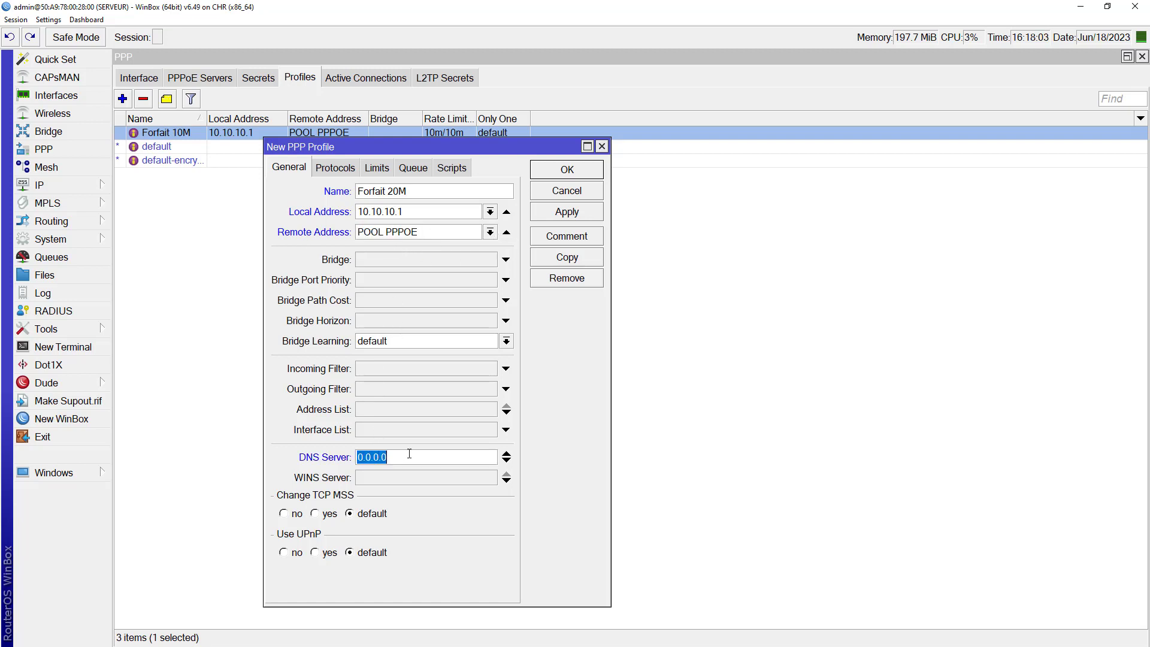
pyautogui.write('10.10.10.1')
# Step: Give Forfait 20M a 20m/20m rate limit and save the profile
pyautogui.click(372, 167)
pyautogui.click(373, 240)
pyautogui.write('20m/20m')
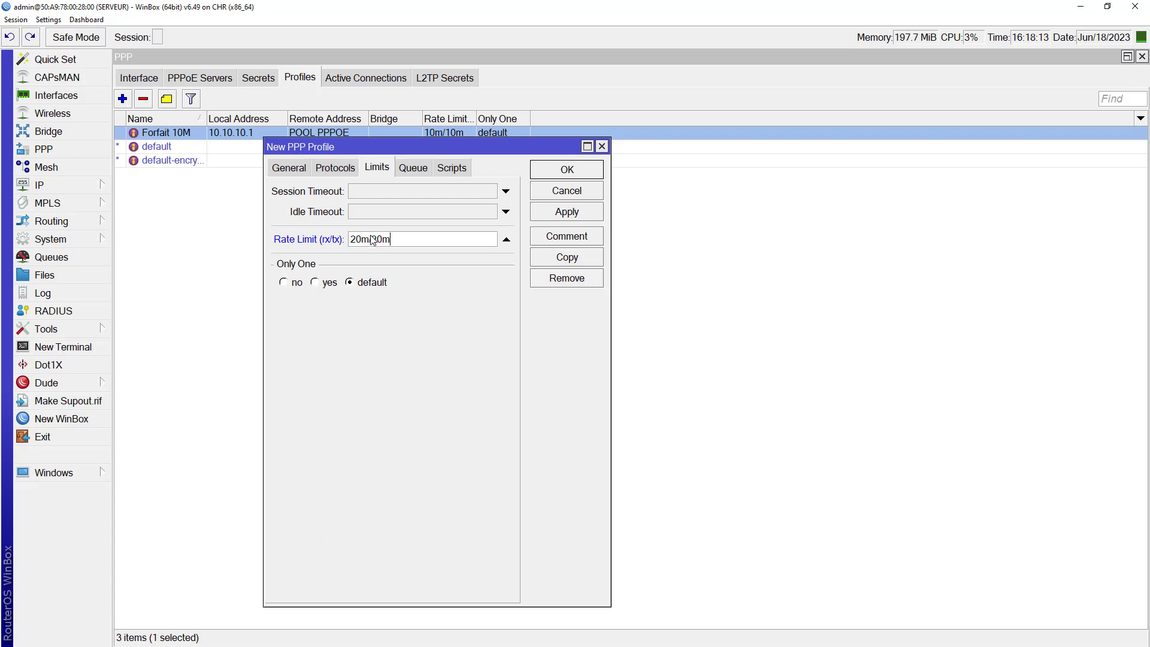
pyautogui.click(564, 213)
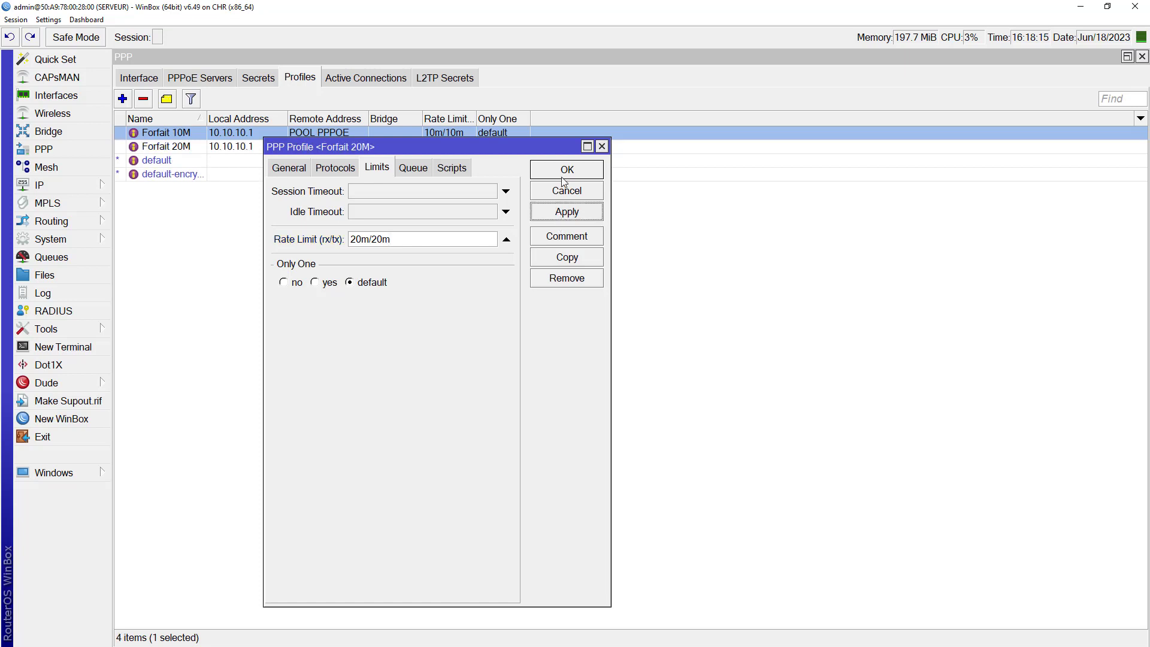
pyautogui.click(566, 174)
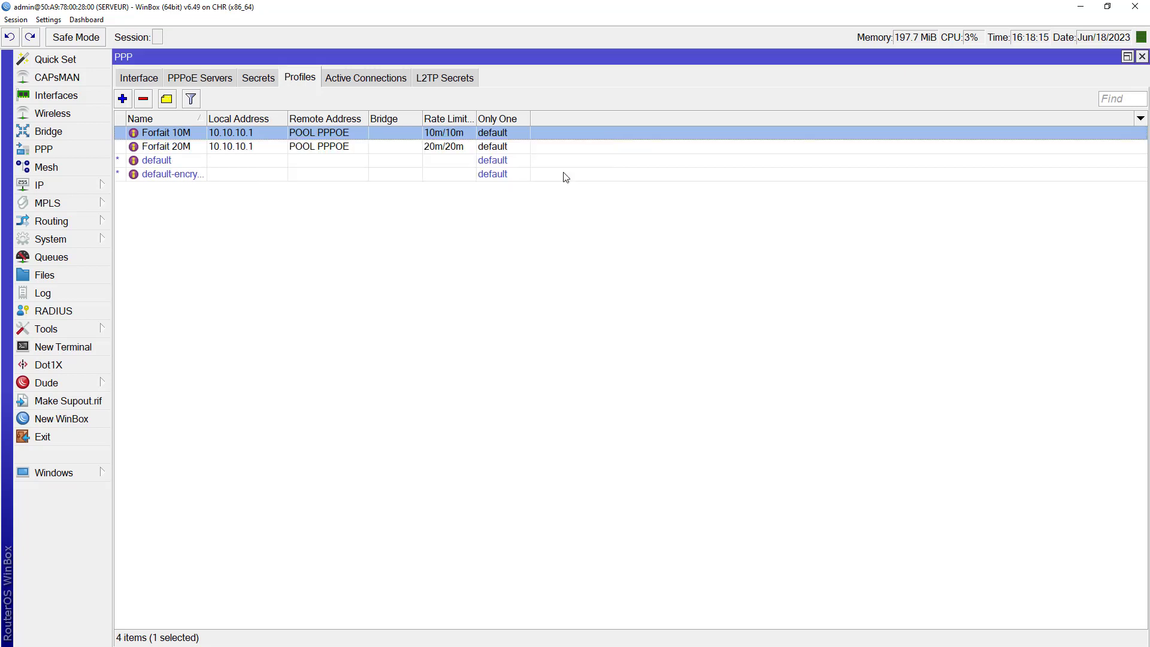
pyautogui.click(280, 146)
pyautogui.click(282, 133)
pyautogui.click(285, 149)
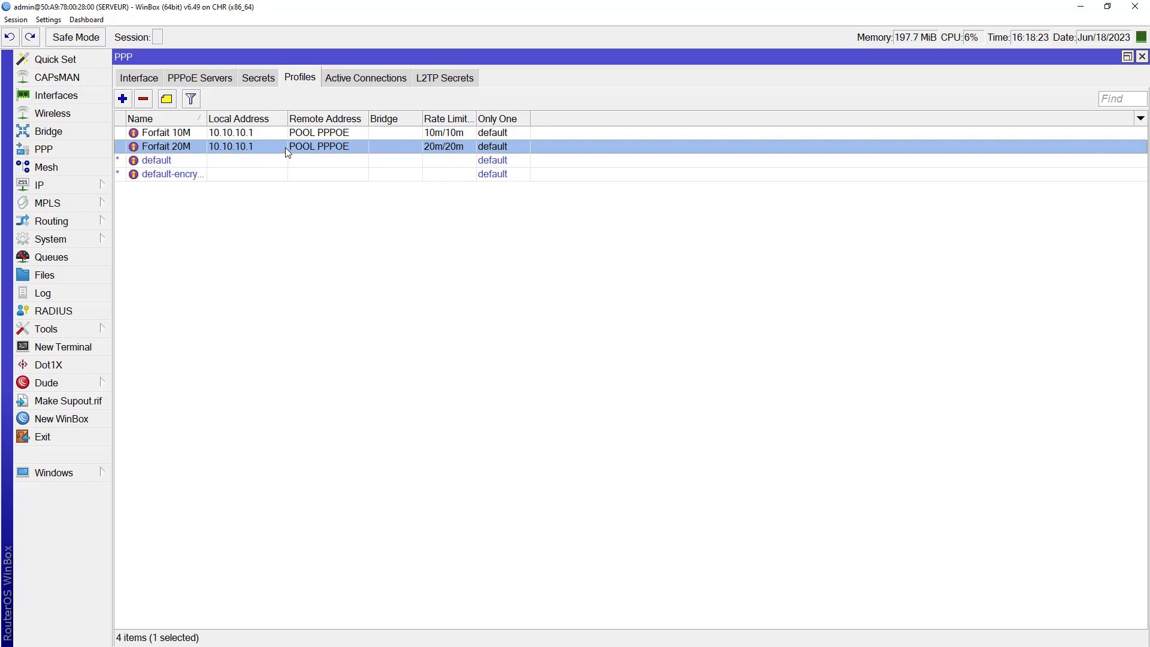
# Step: Add a pppoe-only secret for user alex with its password on profile Forfait 10M
pyautogui.click(280, 137)
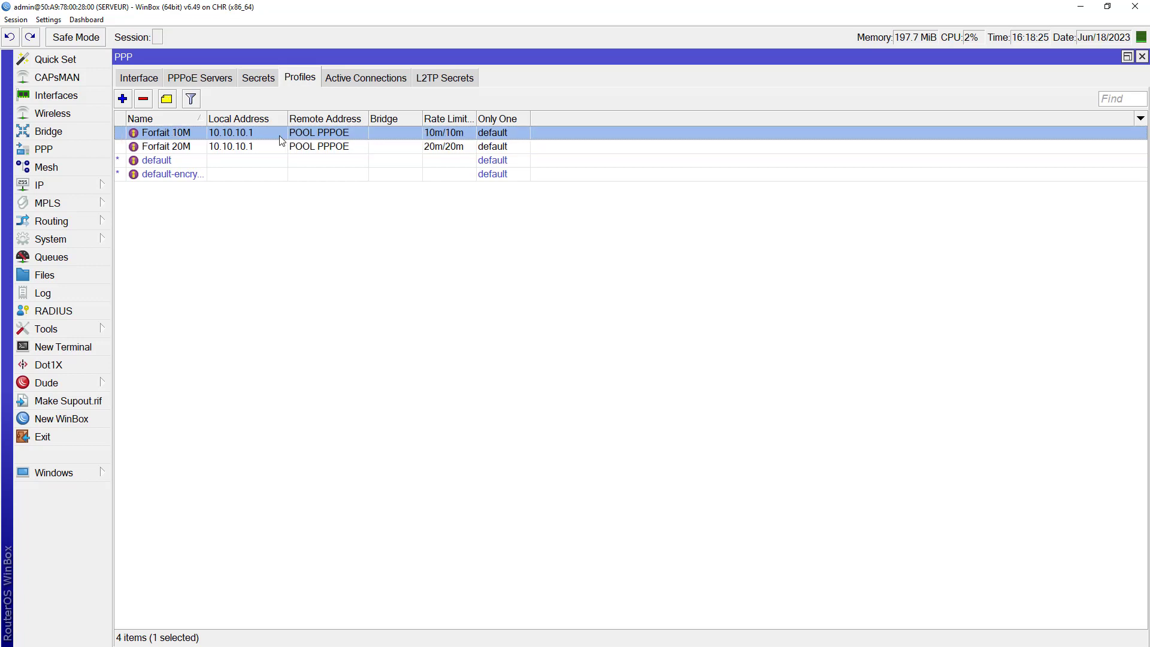
pyautogui.click(259, 79)
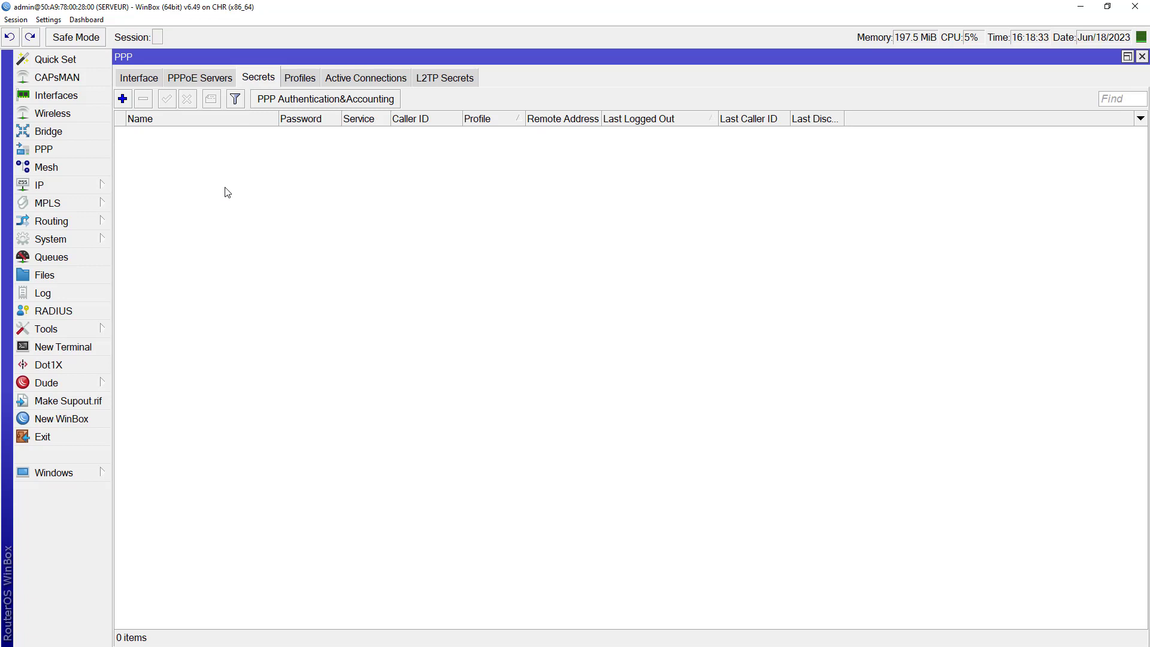
pyautogui.click(123, 98)
pyautogui.moveTo(490, 195); pyautogui.dragTo(425, 180)
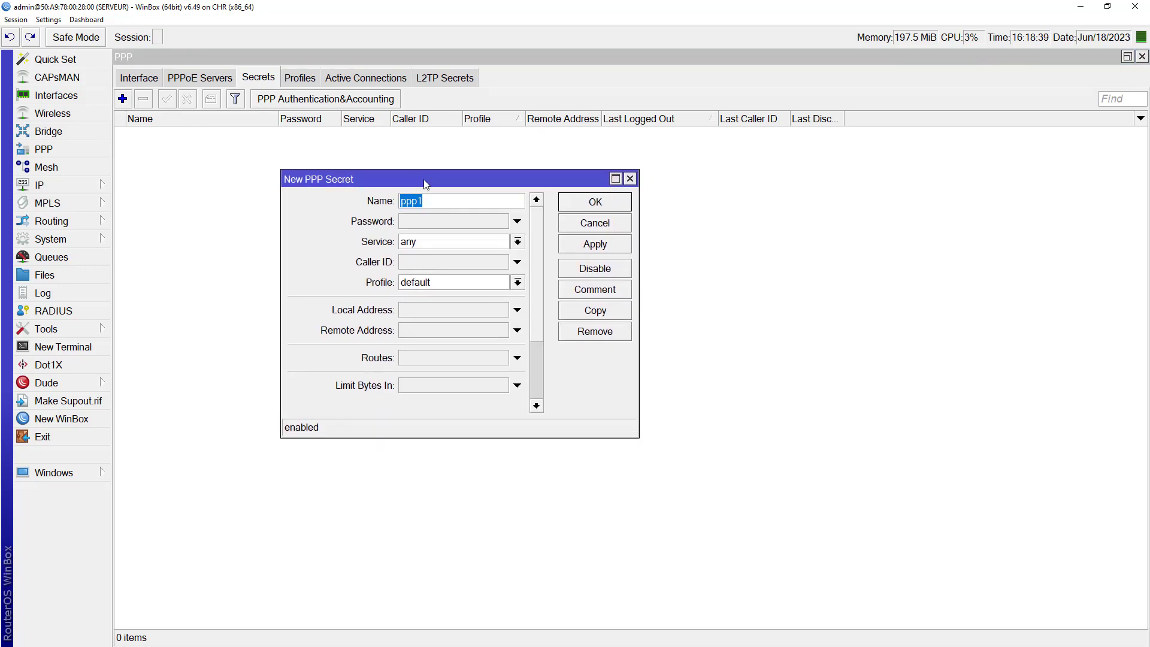
pyautogui.write('alex')
pyautogui.click(426, 220)
pyautogui.write('1234')
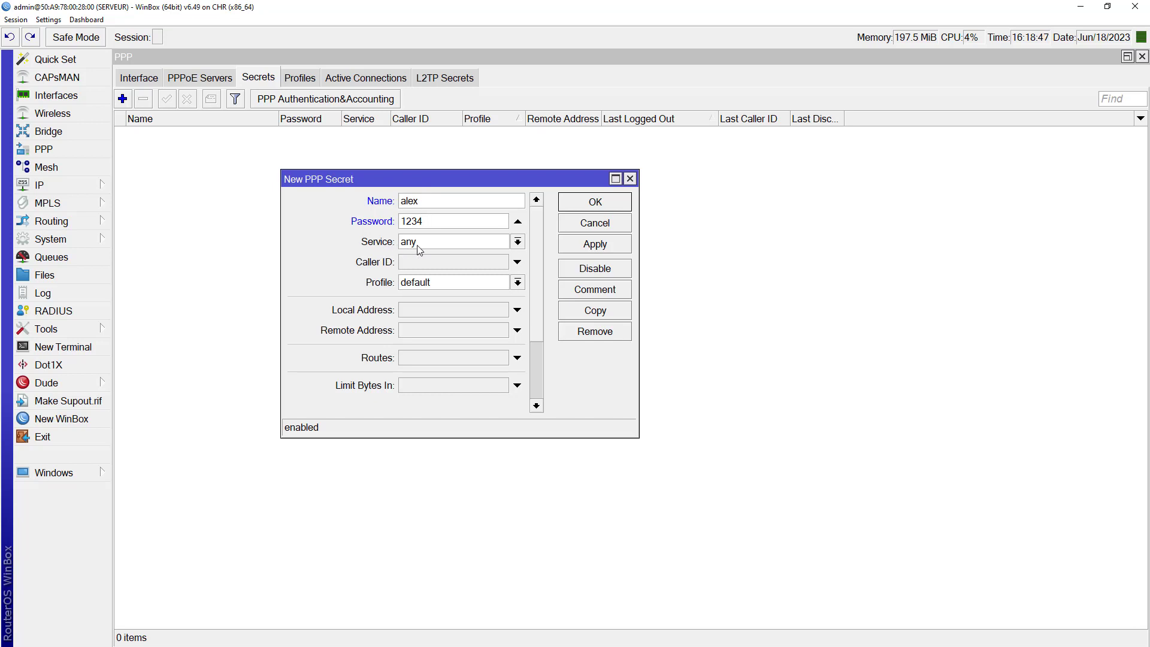
pyautogui.click(424, 242)
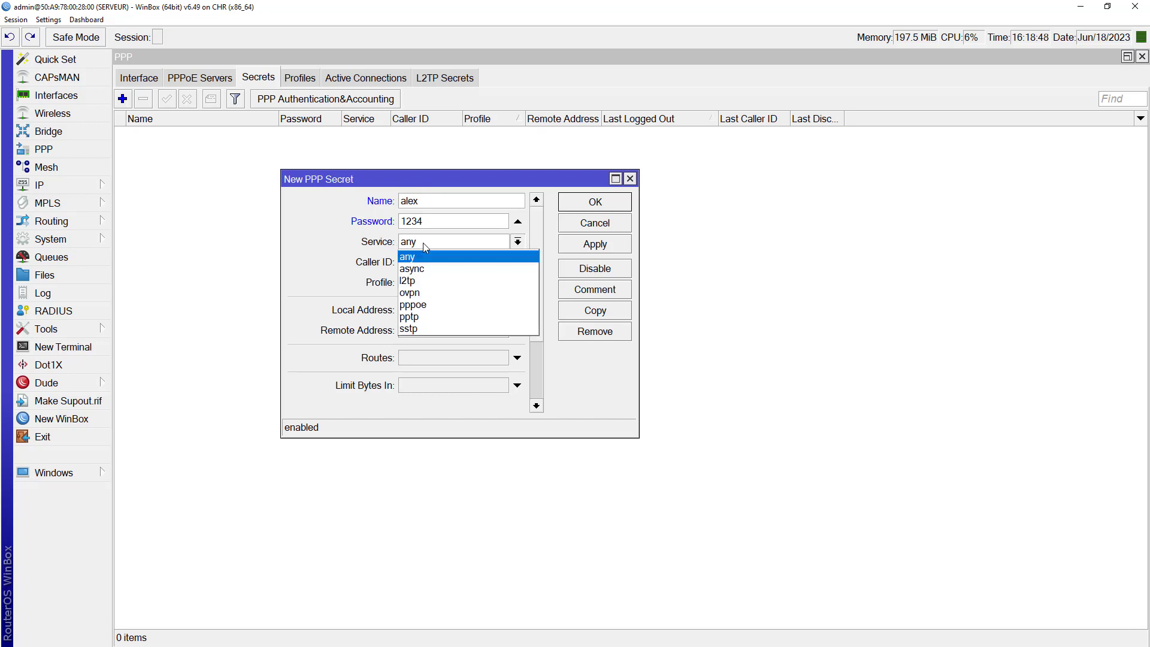
pyautogui.click(421, 307)
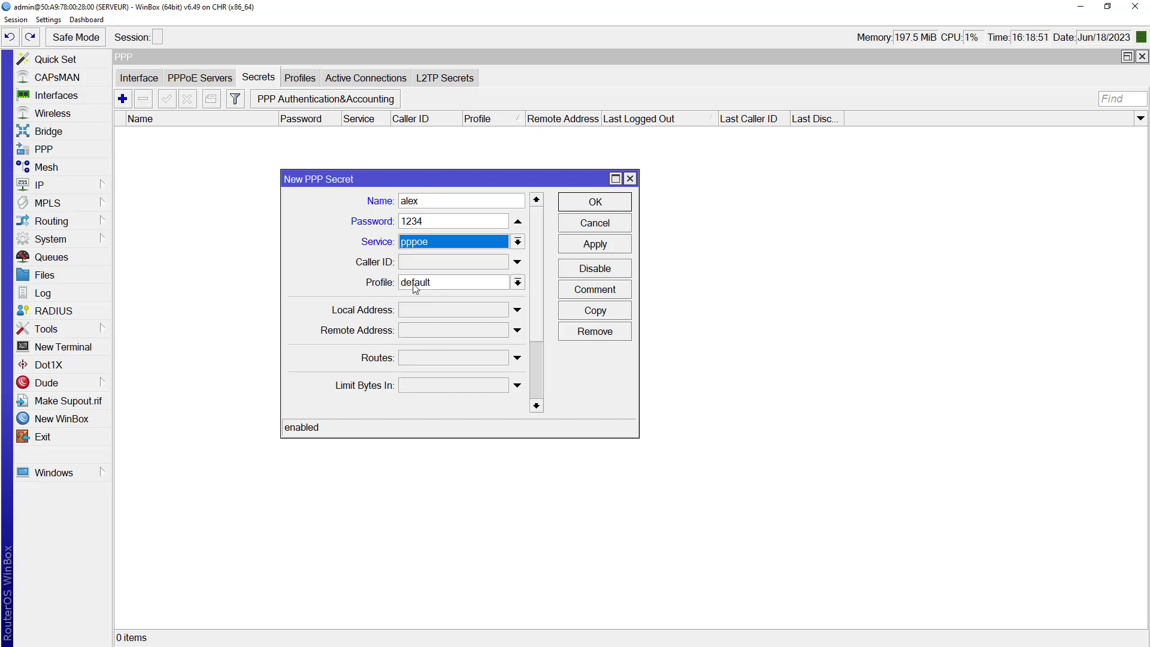
pyautogui.click(428, 285)
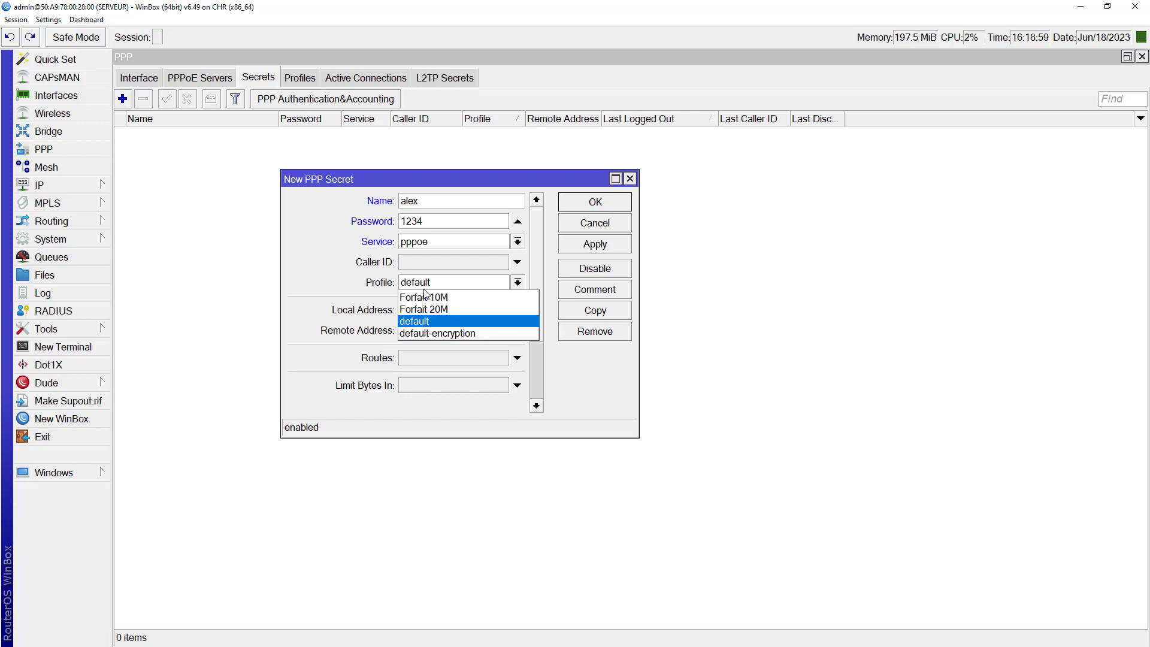
pyautogui.click(428, 299)
pyautogui.click(444, 284)
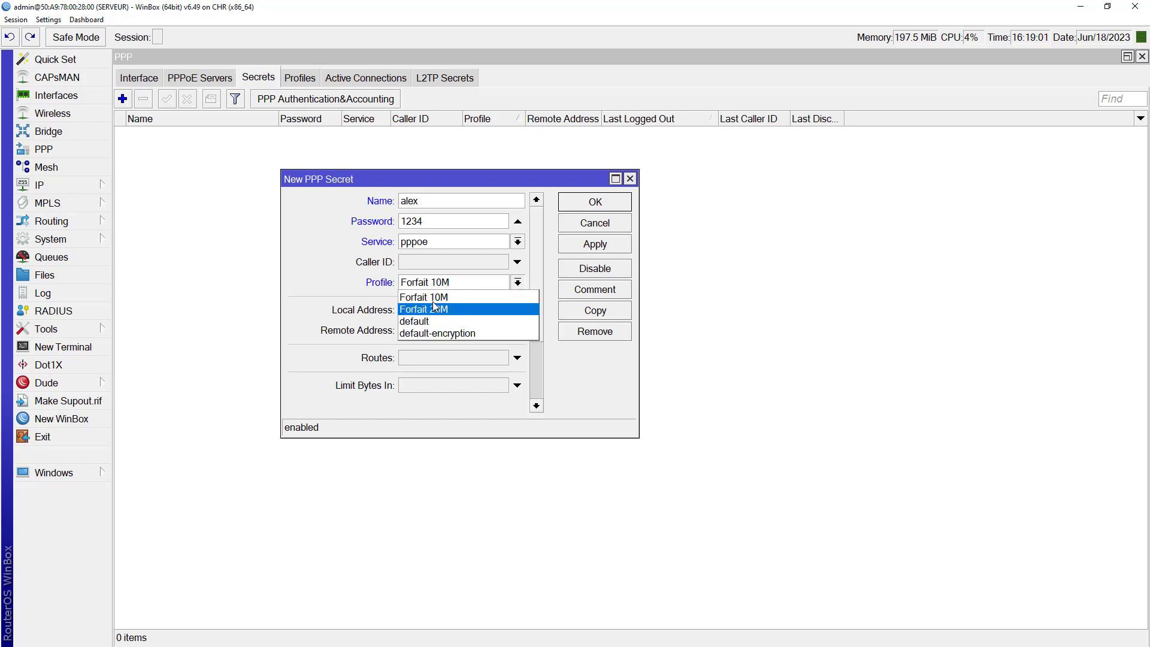
pyautogui.click(443, 297)
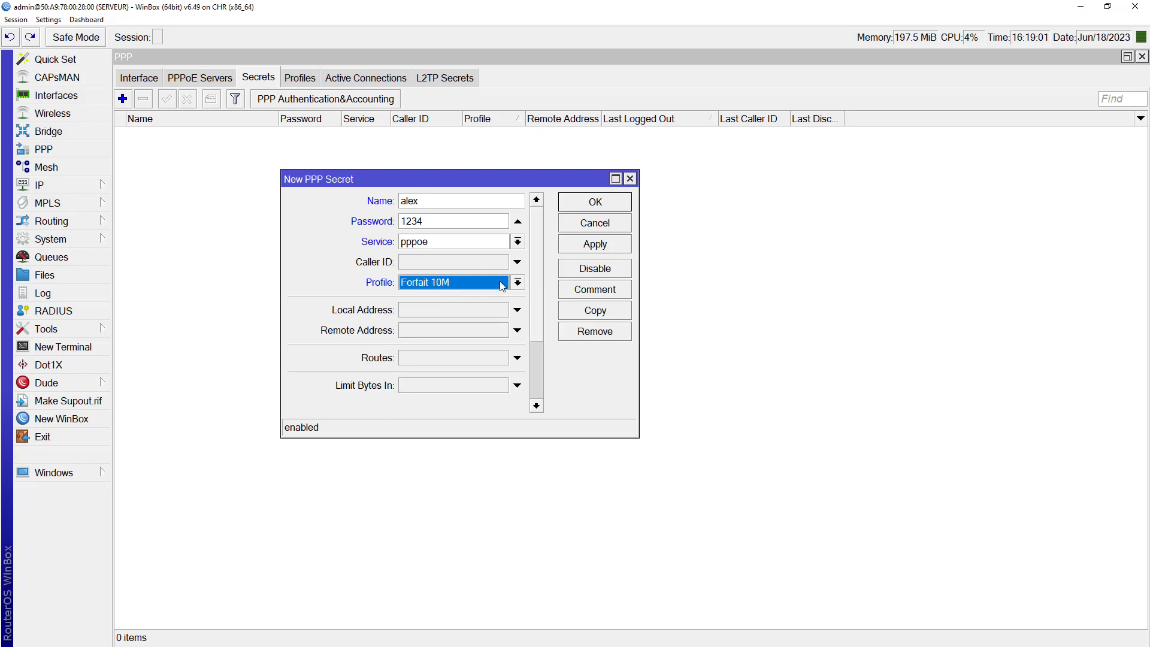
pyautogui.click(582, 244)
pyautogui.click(585, 206)
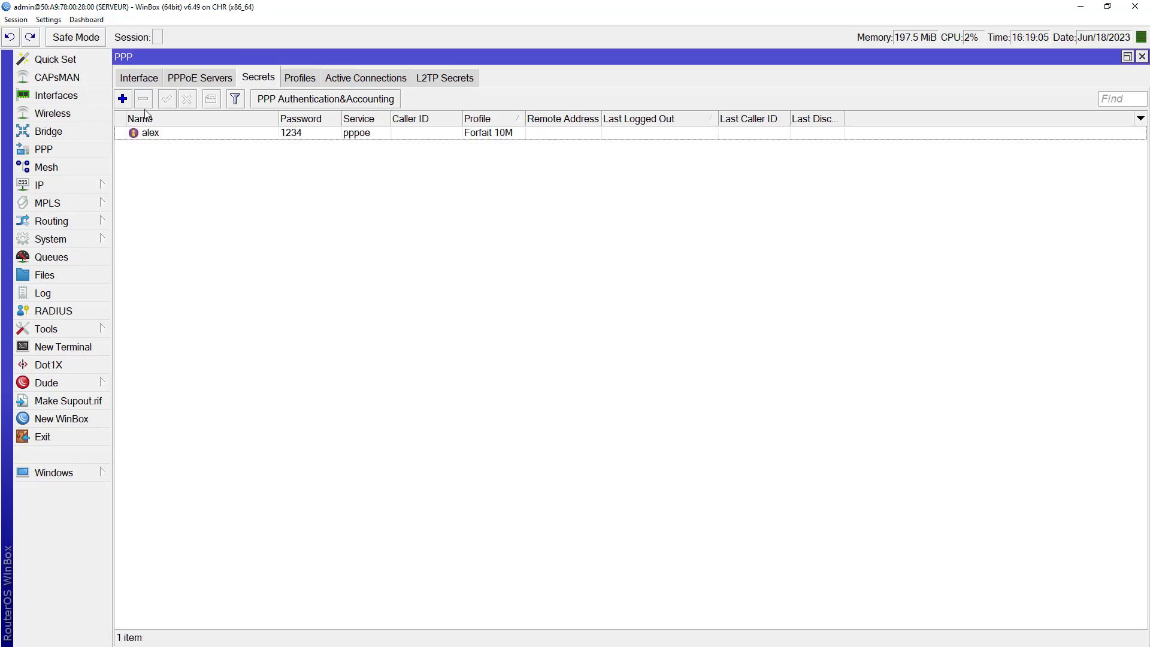
# Step: Add a pppoe-only secret for user GRL with its password on profile Forfait 20M
pyautogui.click(122, 99)
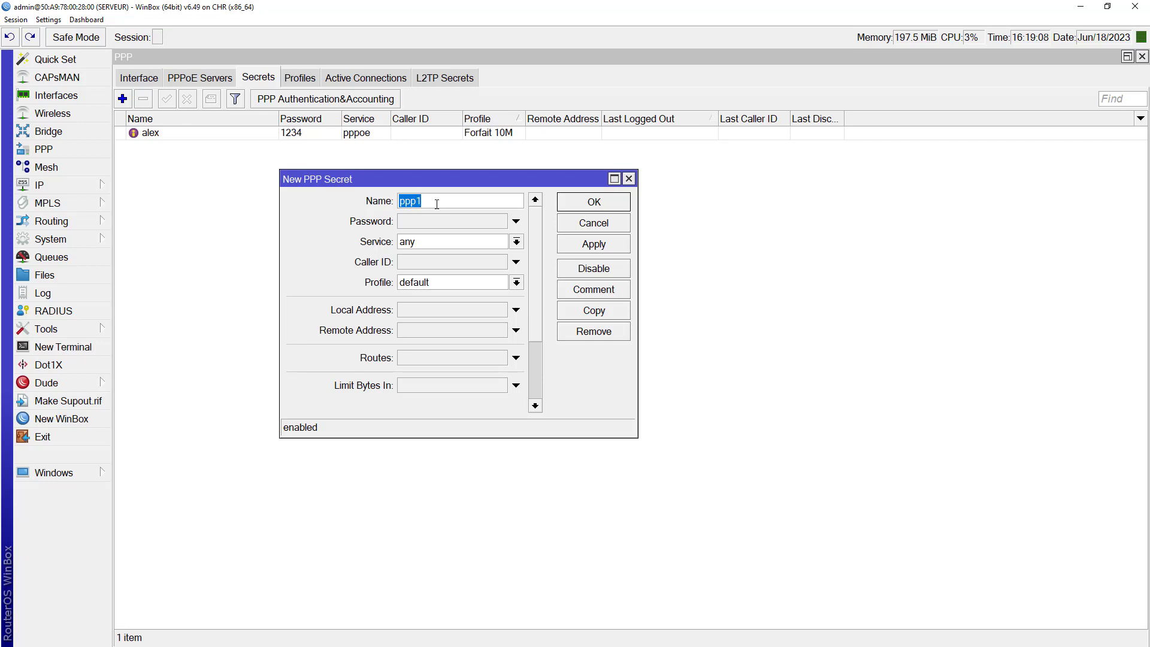
pyautogui.write('GRL')
pyautogui.click(426, 222)
pyautogui.write('1234')
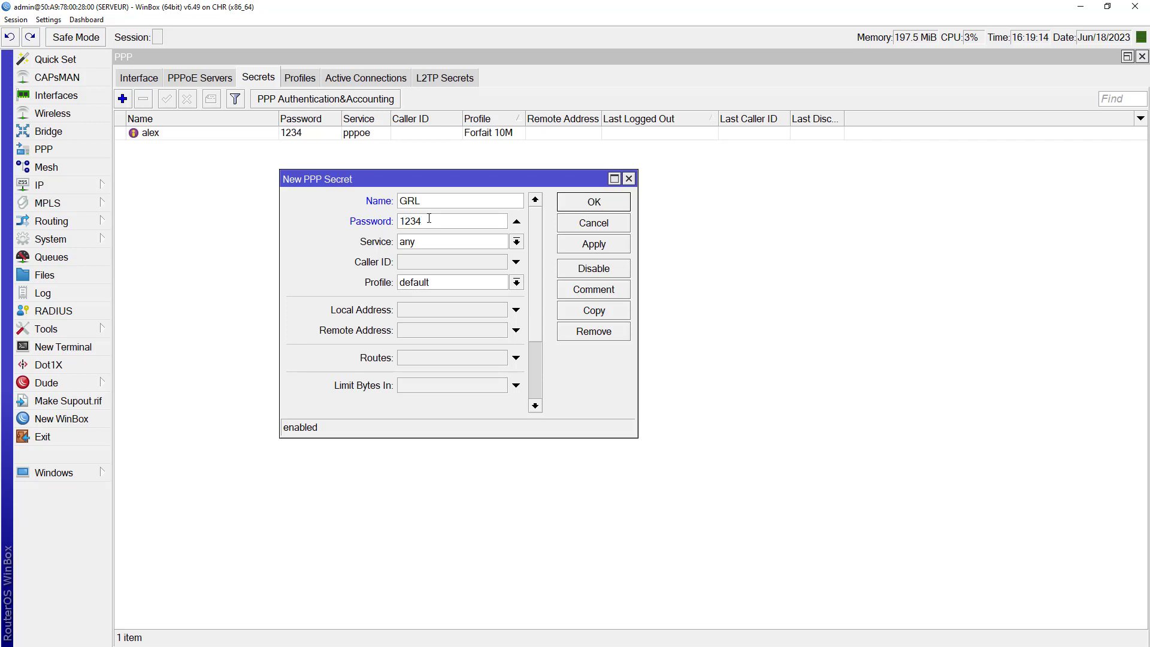
pyautogui.click(463, 243)
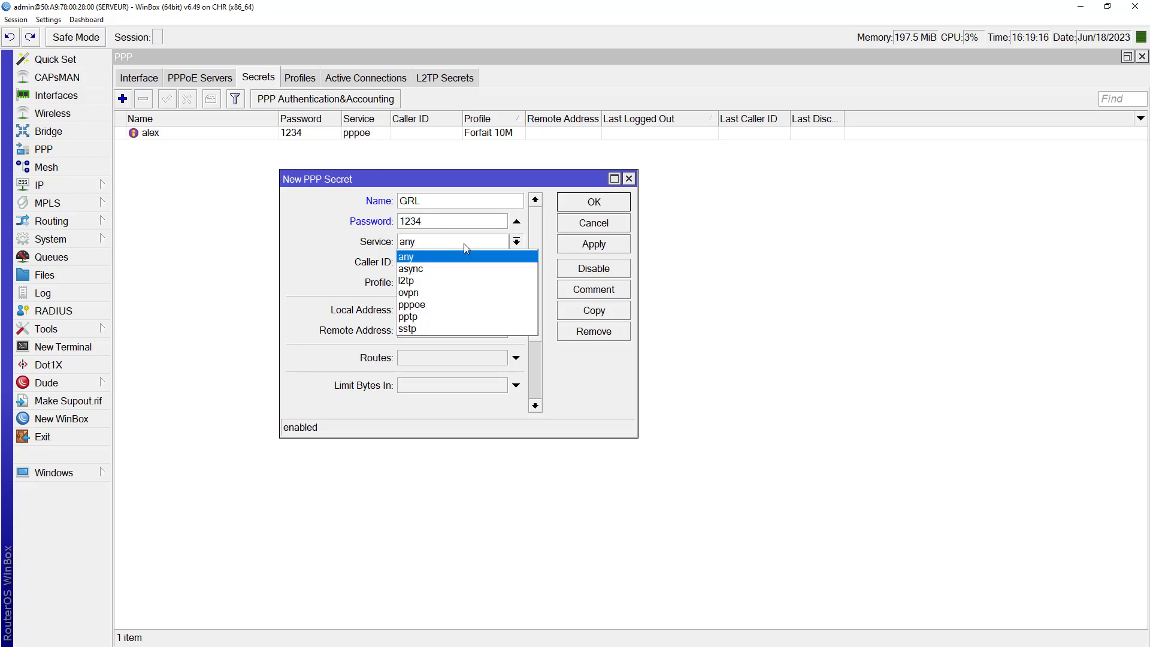
pyautogui.click(426, 304)
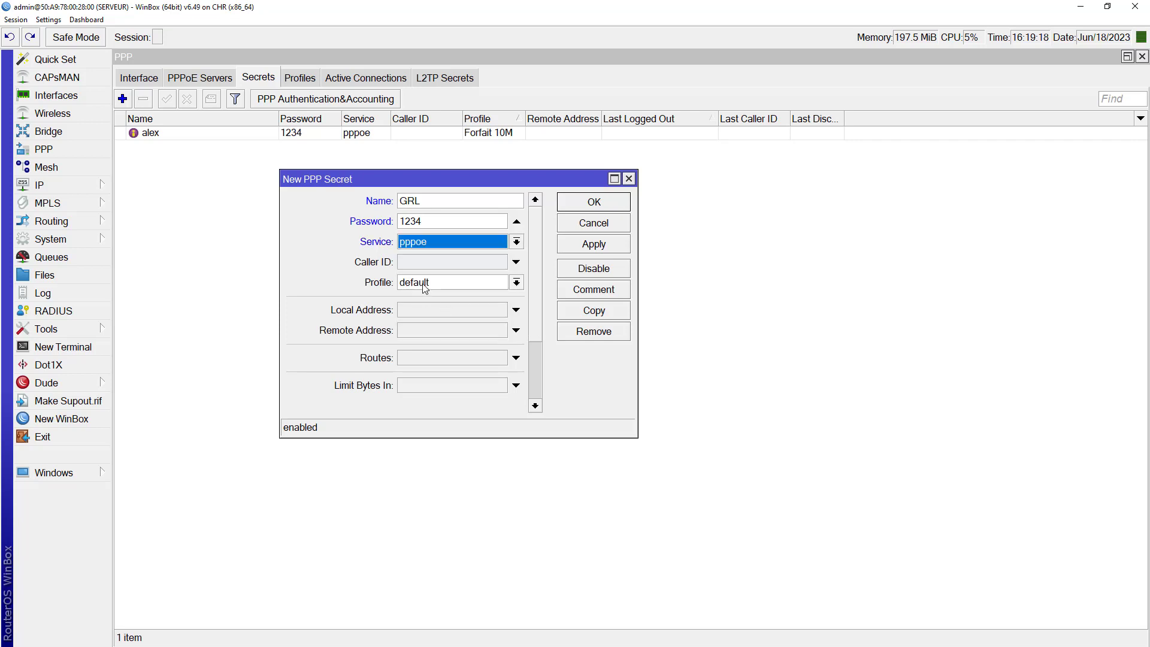
pyautogui.click(425, 284)
pyautogui.click(440, 310)
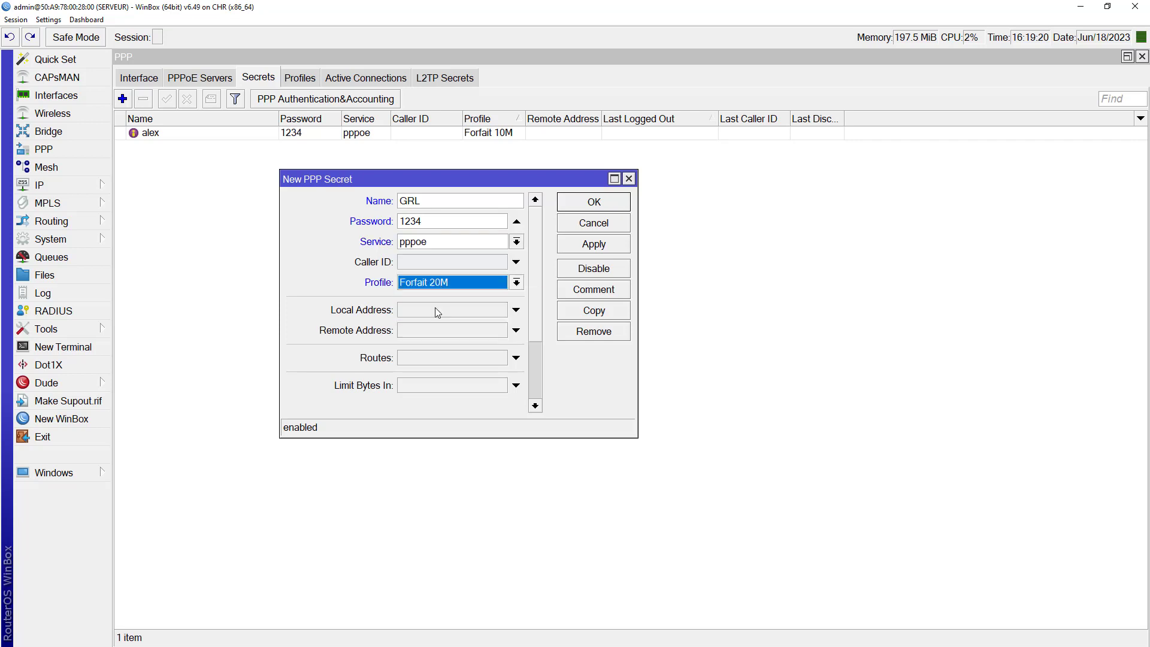
pyautogui.click(579, 246)
pyautogui.click(585, 204)
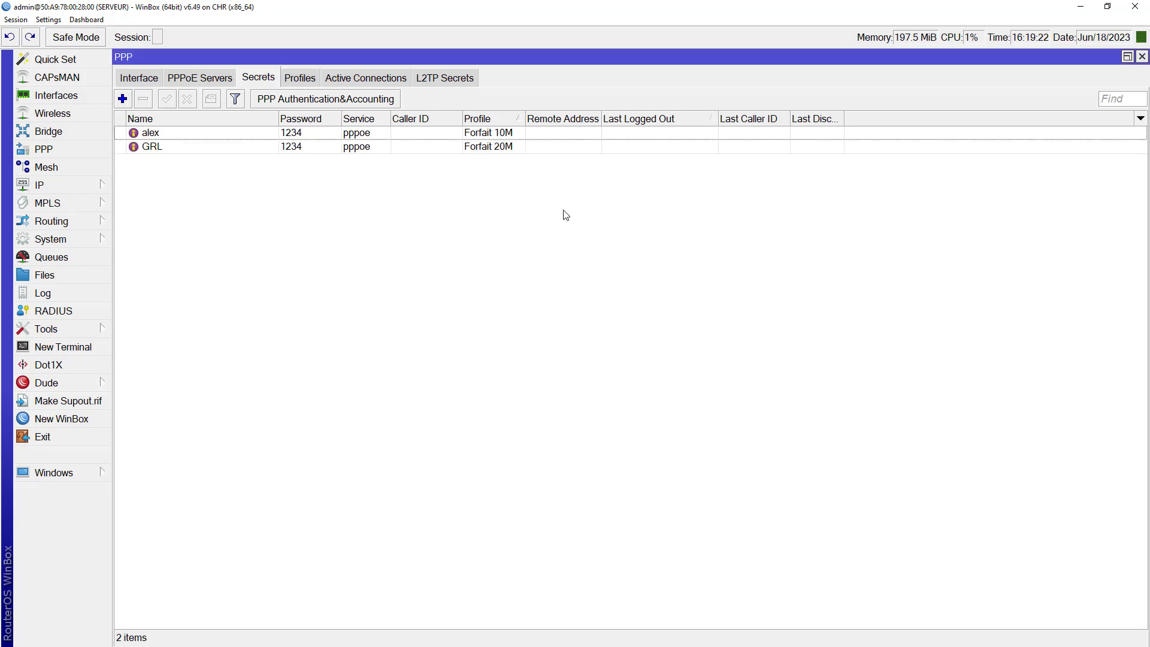
# Step: Check the alex and GRL secrets in the list, then minimize the server window
pyautogui.click(258, 133)
pyautogui.click(257, 150)
pyautogui.click(253, 135)
pyautogui.click(253, 143)
pyautogui.click(254, 133)
pyautogui.click(257, 147)
pyautogui.click(257, 134)
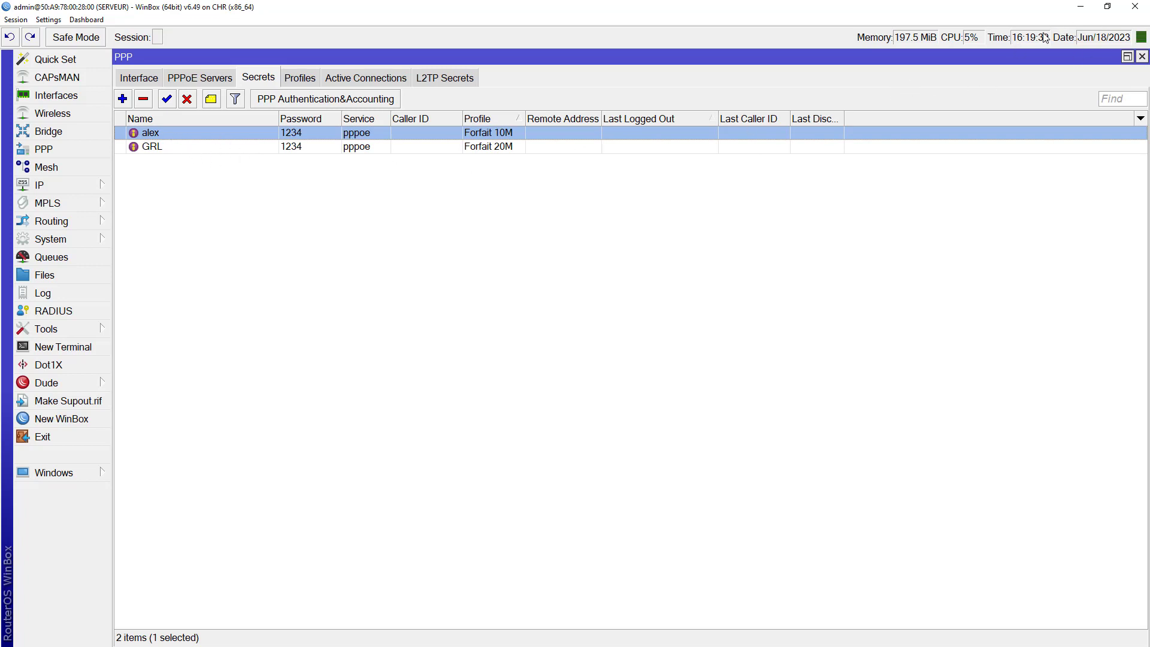
pyautogui.click(1082, 8)
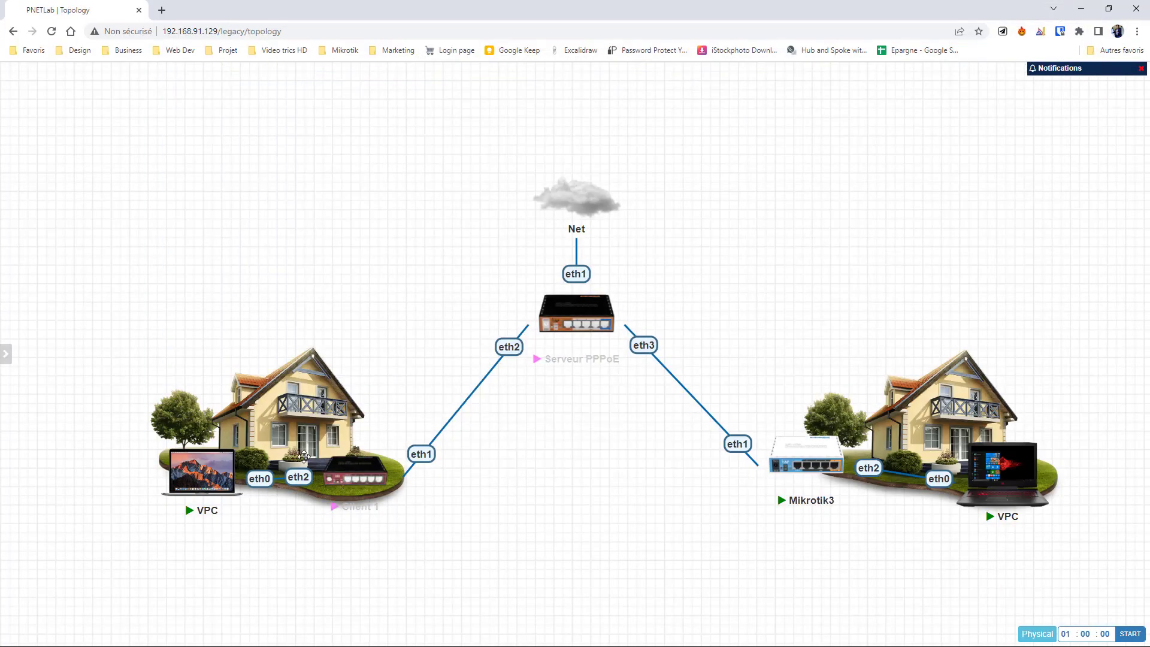
# Step: Bring the Client 1 router's WinBox window to the front from the taskbar
pyautogui.moveTo(350, 502)
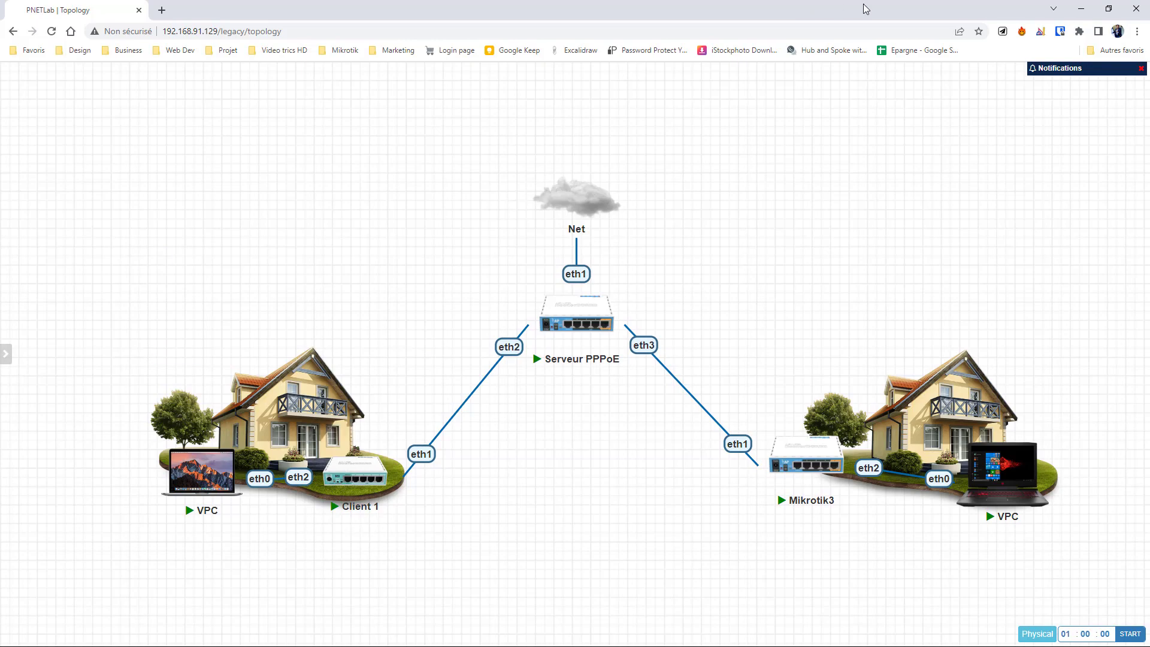
pyautogui.press('super')
pyautogui.moveTo(809, 12)
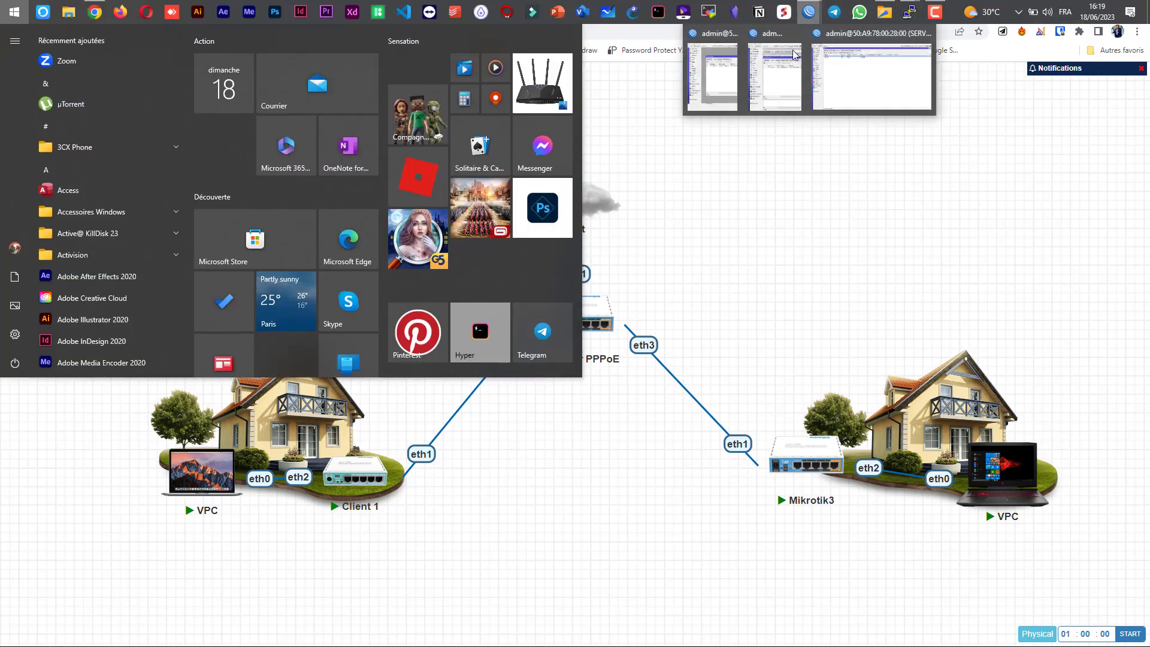
pyautogui.moveTo(719, 80)
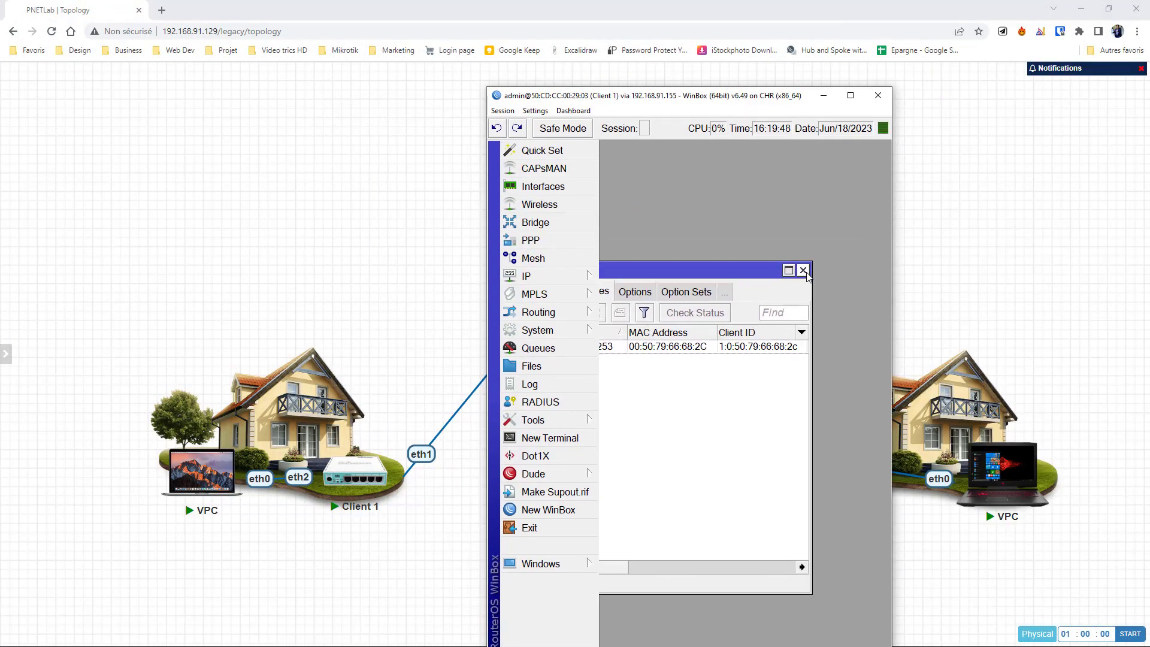
# Step: On Client 1, add a new PPPoE Client interface that dials out through ether1
pyautogui.doubleClick(853, 96)
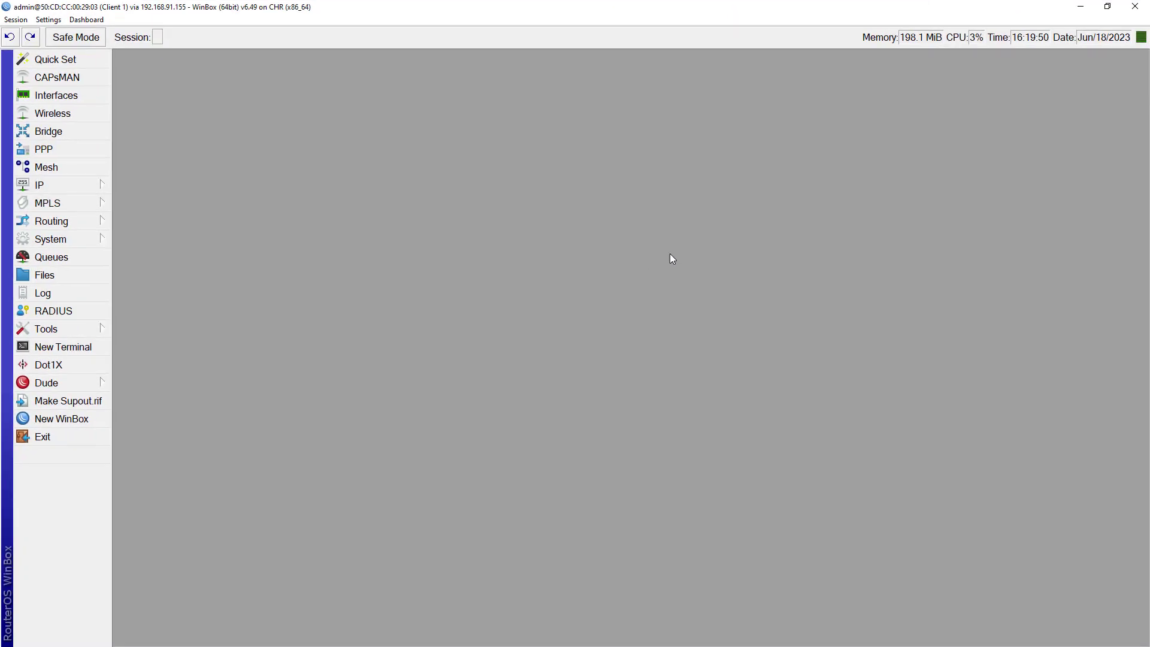
pyautogui.hotkey('ctrl', '+')
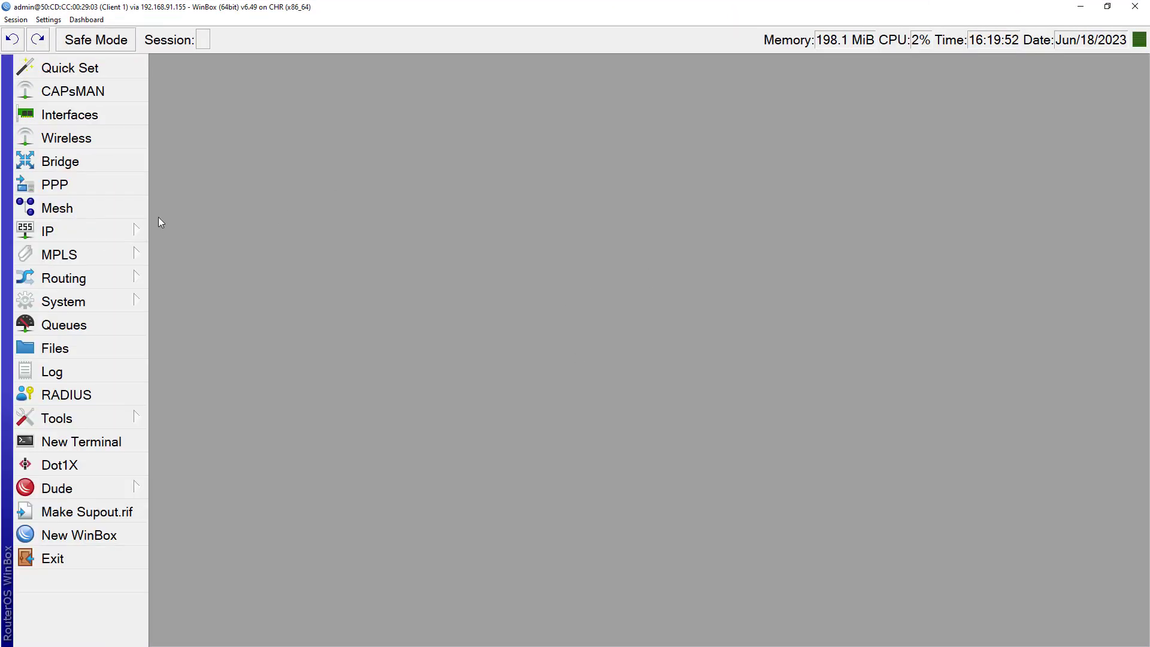
pyautogui.click(83, 186)
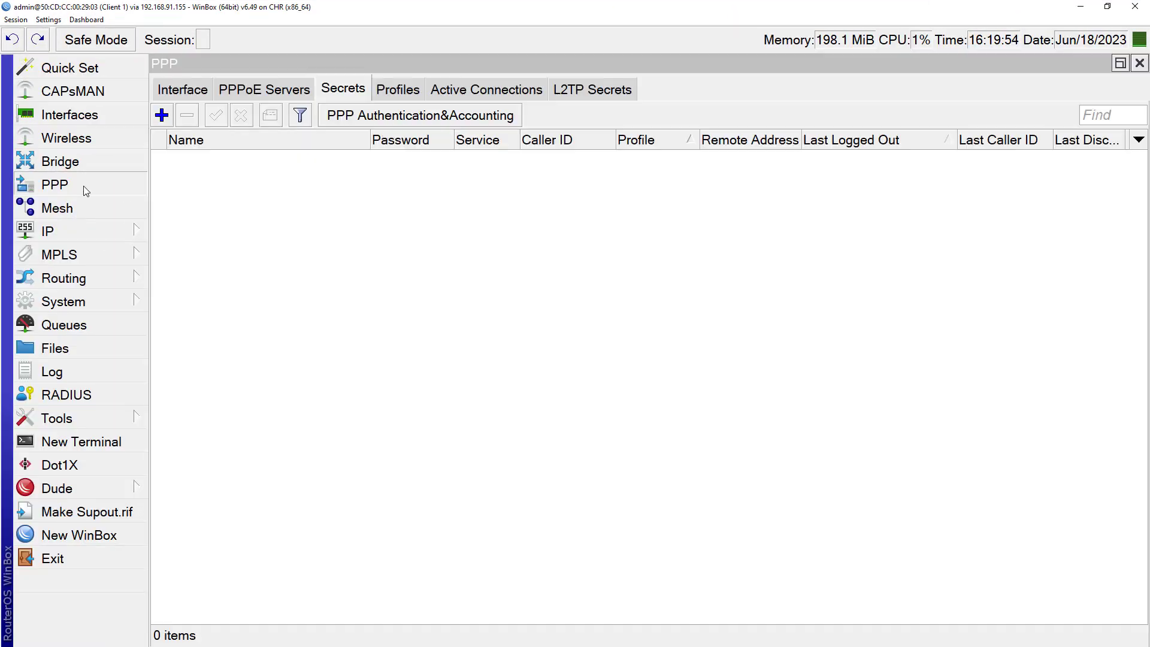
pyautogui.click(179, 91)
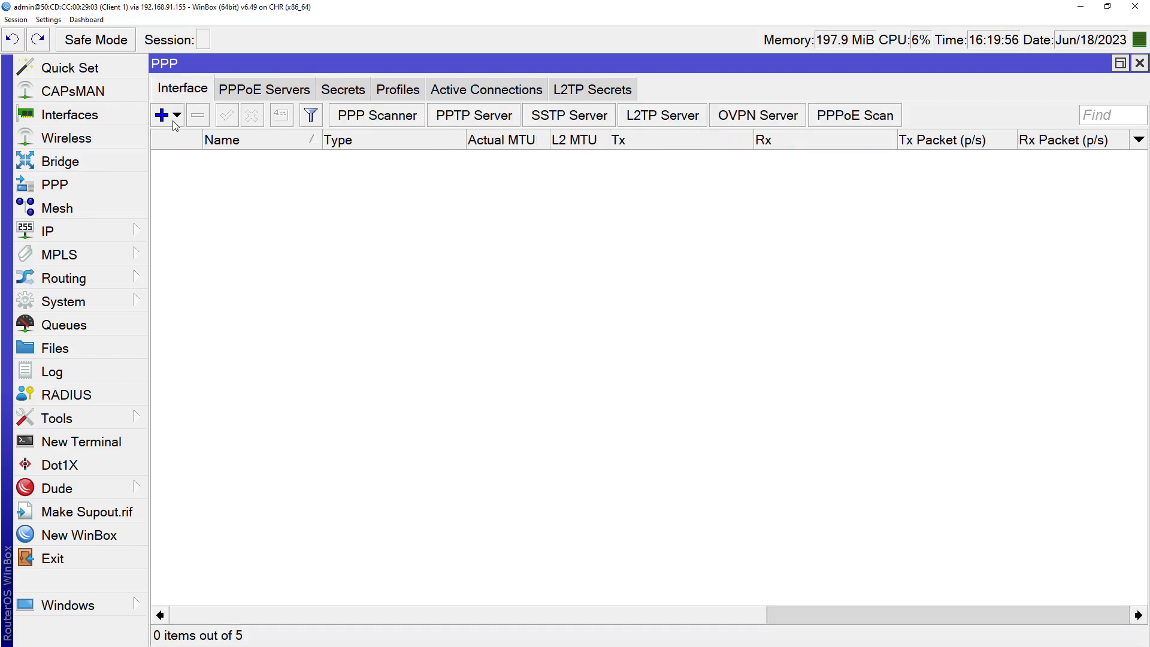
pyautogui.click(174, 117)
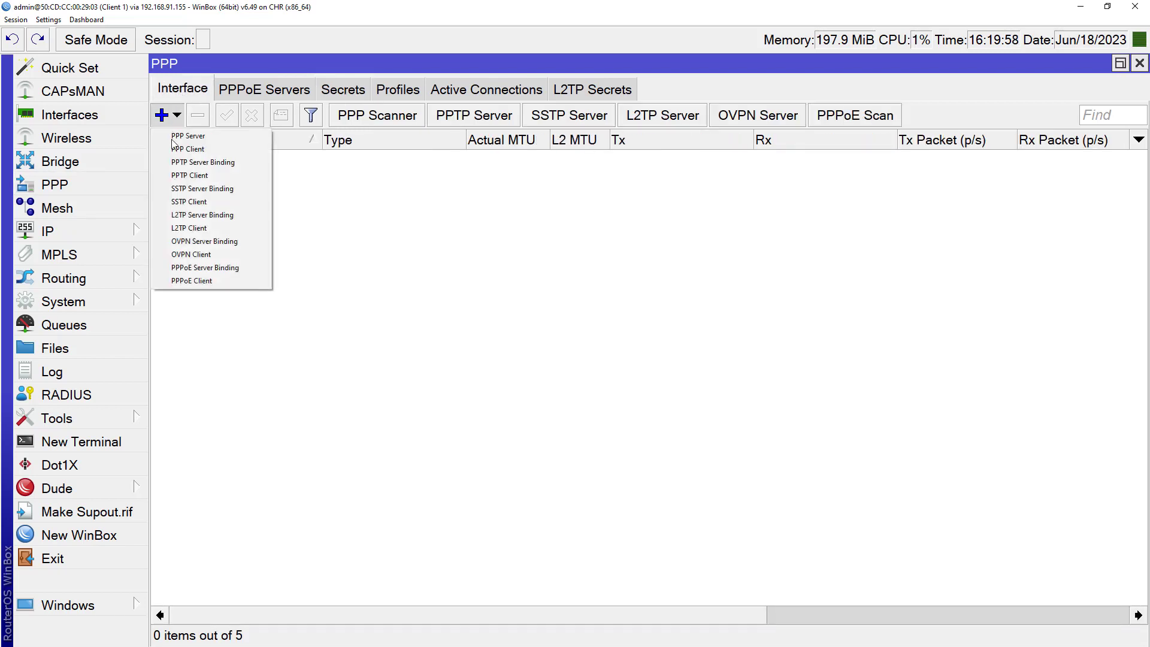
pyautogui.click(207, 281)
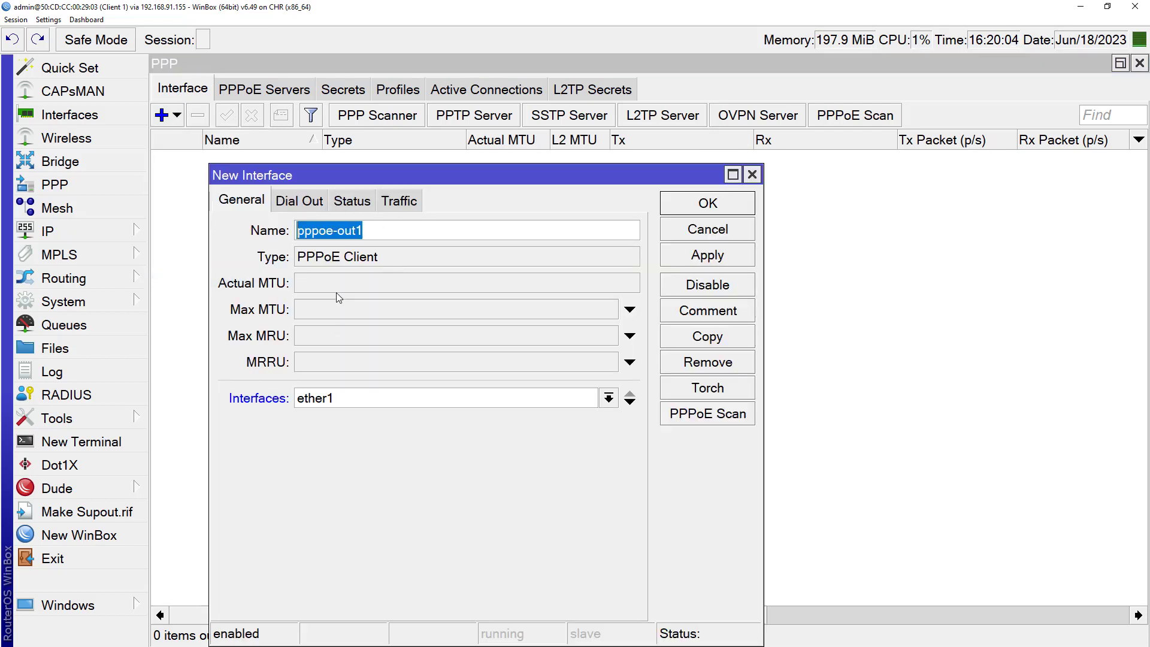
pyautogui.click(340, 403)
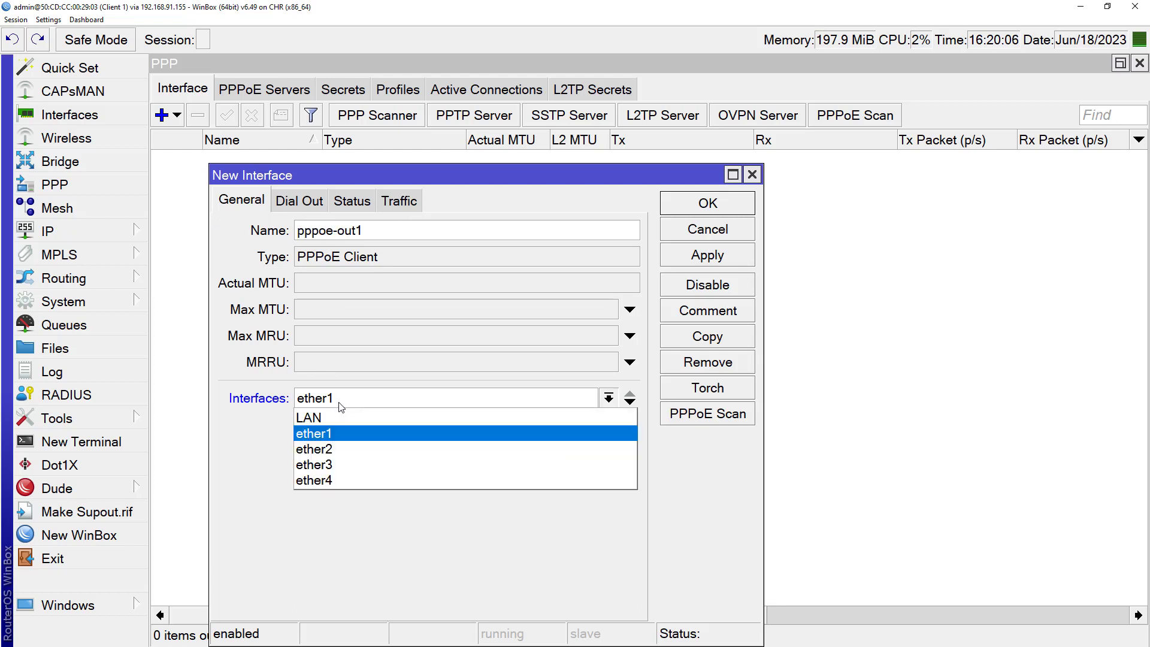
pyautogui.click(331, 435)
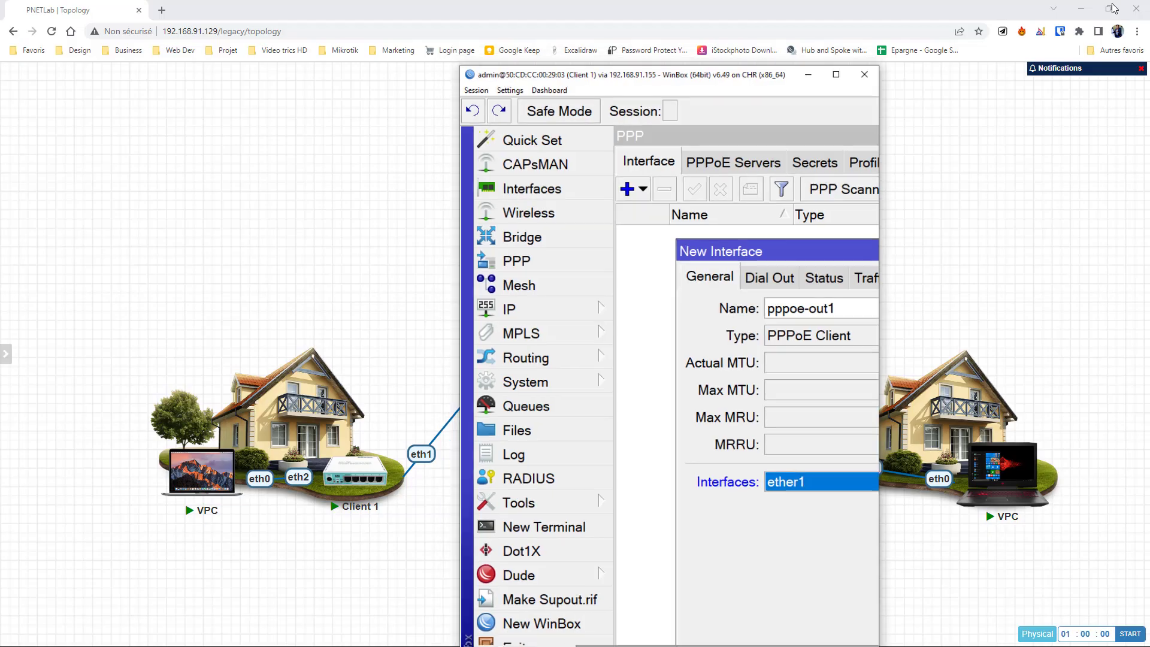
pyautogui.click(1108, 6)
pyautogui.moveTo(689, 102); pyautogui.dragTo(838, 102)
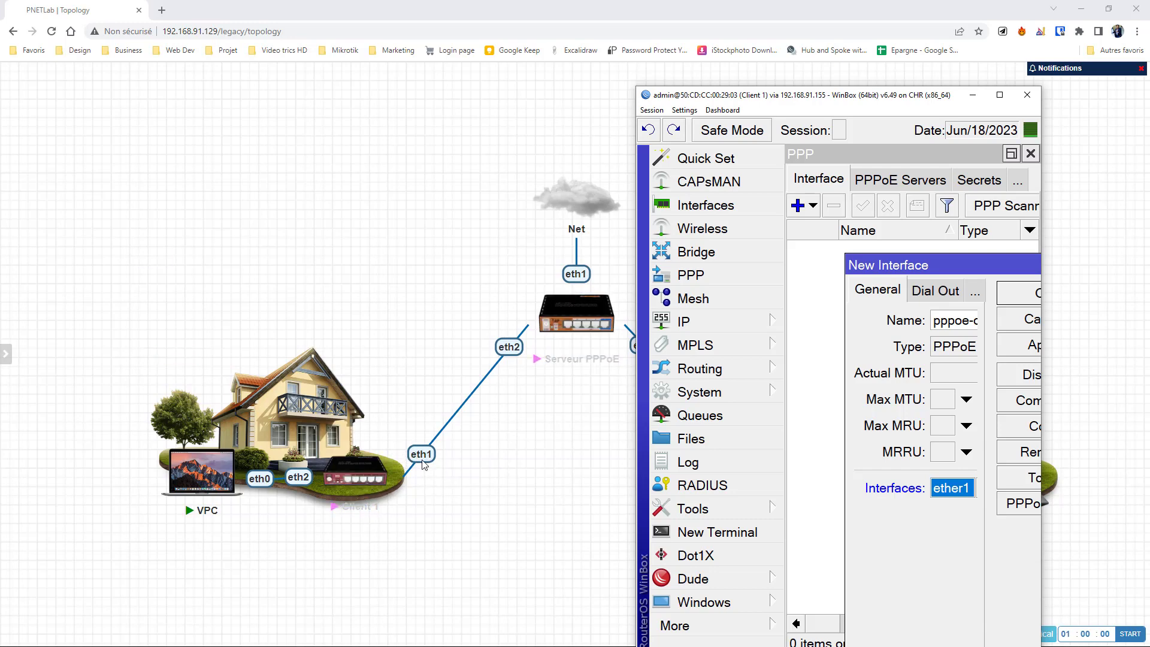
pyautogui.click(1000, 94)
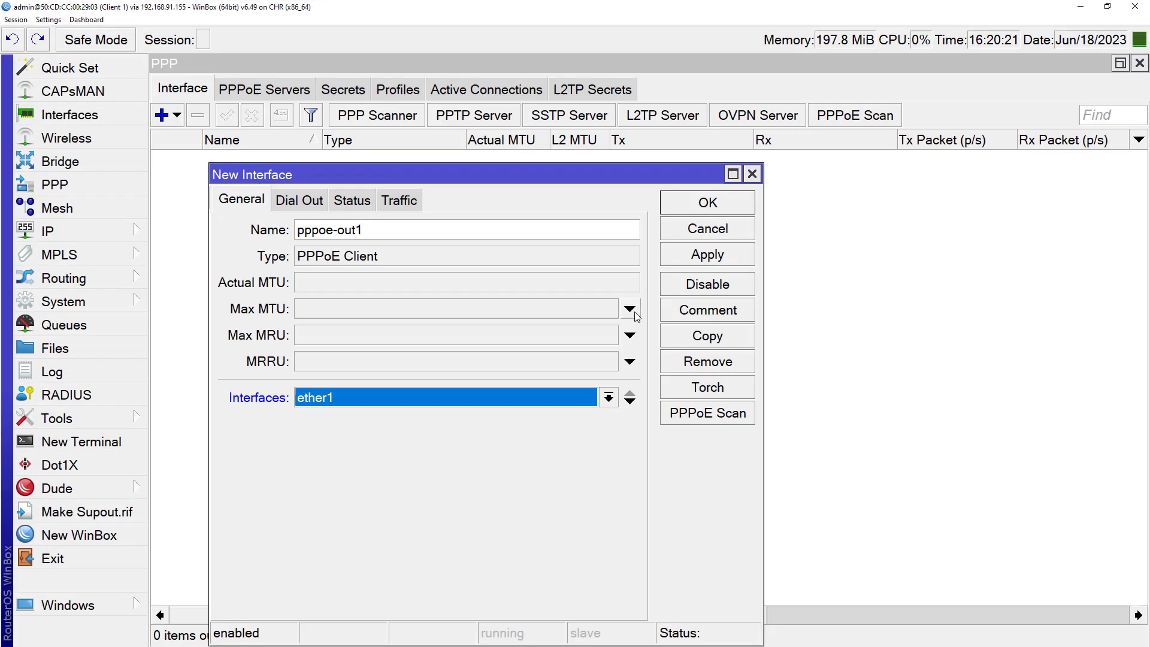
pyautogui.click(408, 393)
# Step: Give pppoe-out1 dial-out user alex and its password, then apply and save it
pyautogui.click(333, 433)
pyautogui.click(307, 201)
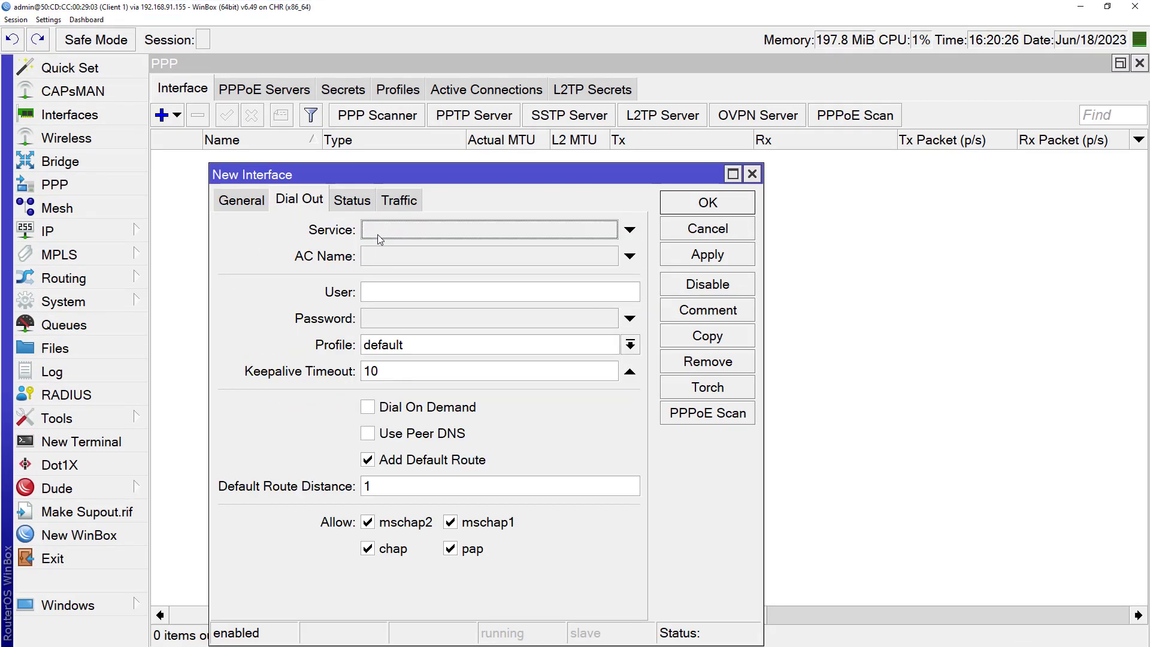
pyautogui.click(380, 296)
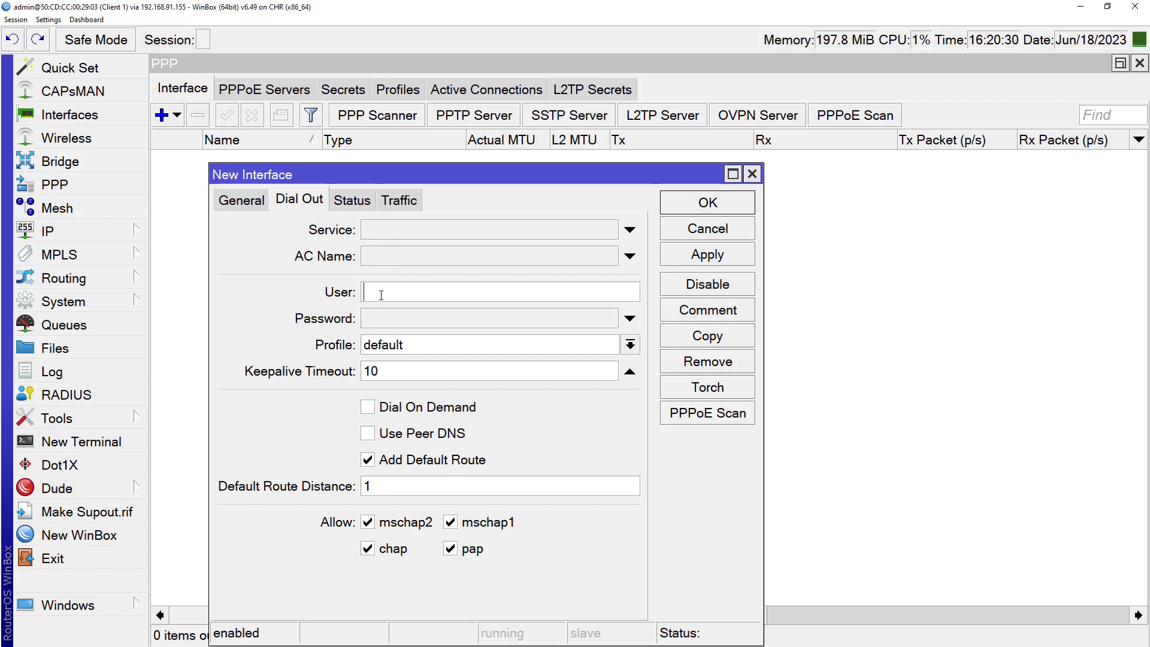
pyautogui.write('alex')
pyautogui.click(392, 313)
pyautogui.write('1234')
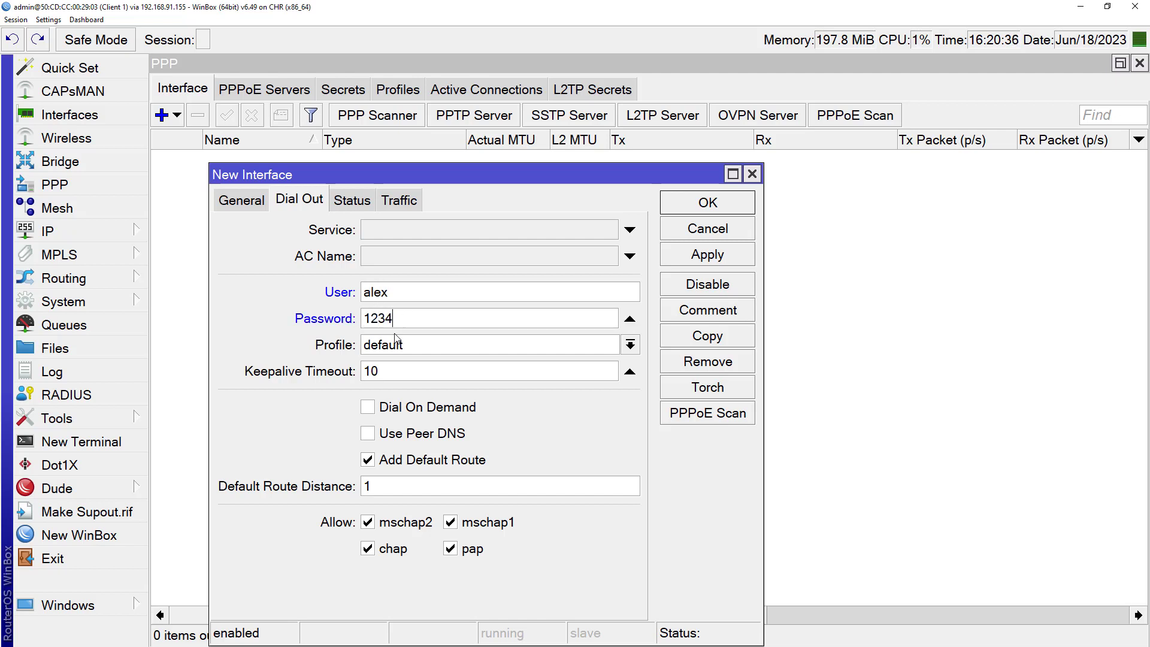
pyautogui.moveTo(415, 173); pyautogui.dragTo(430, 139)
pyautogui.click(743, 226)
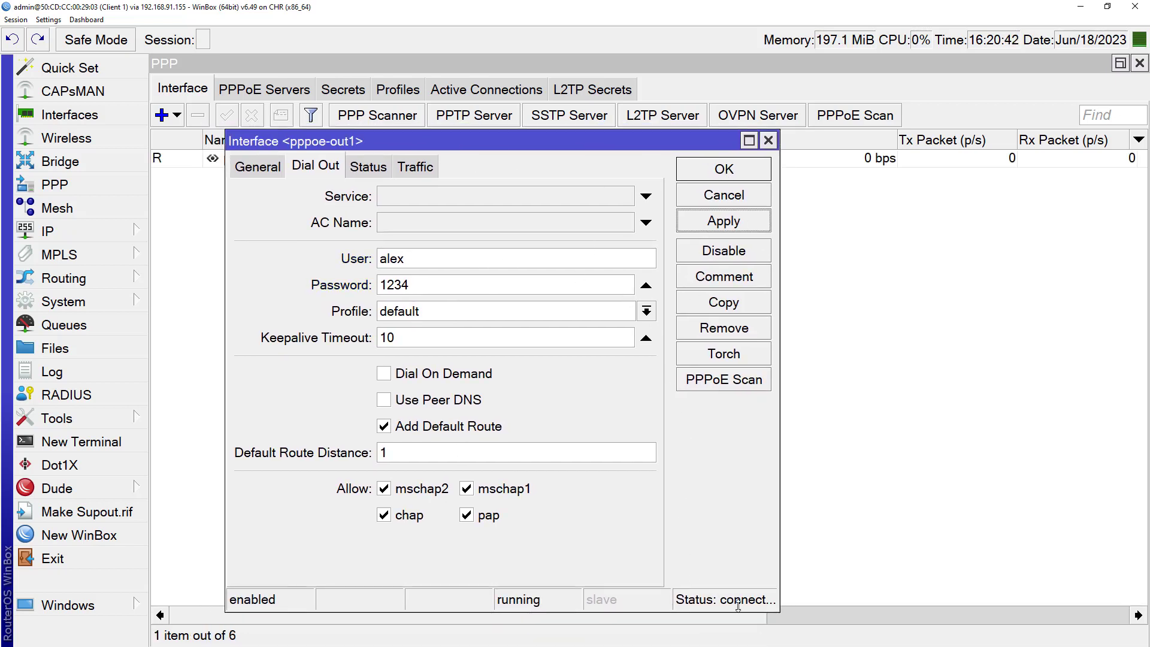
pyautogui.moveTo(779, 600); pyautogui.dragTo(815, 591)
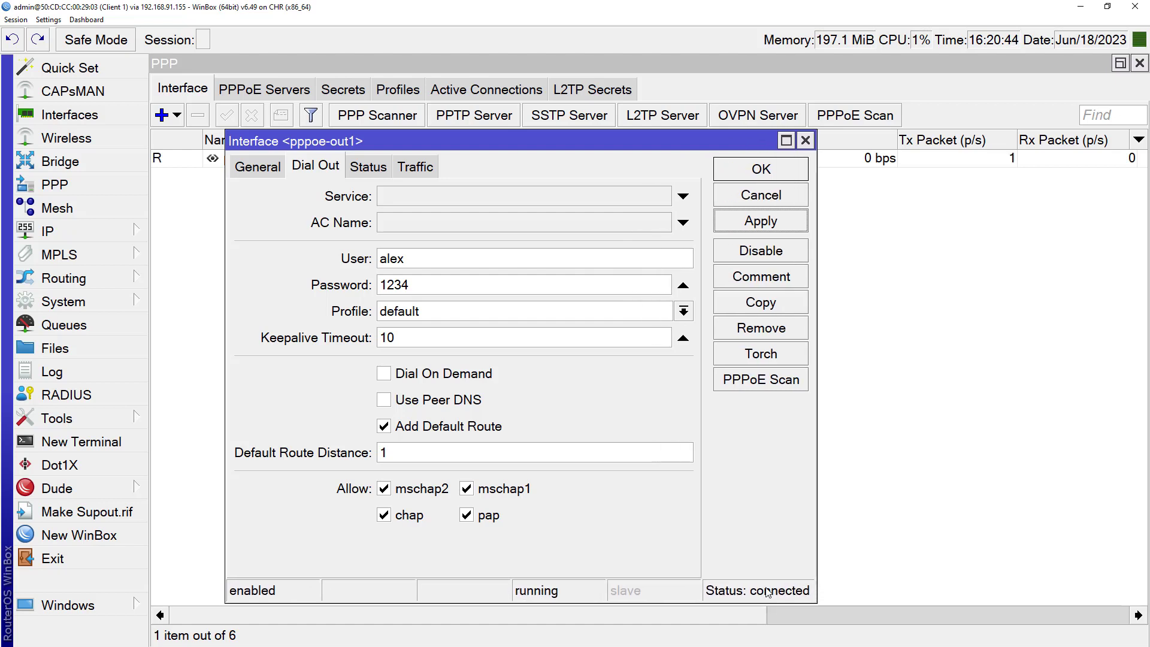
pyautogui.click(763, 175)
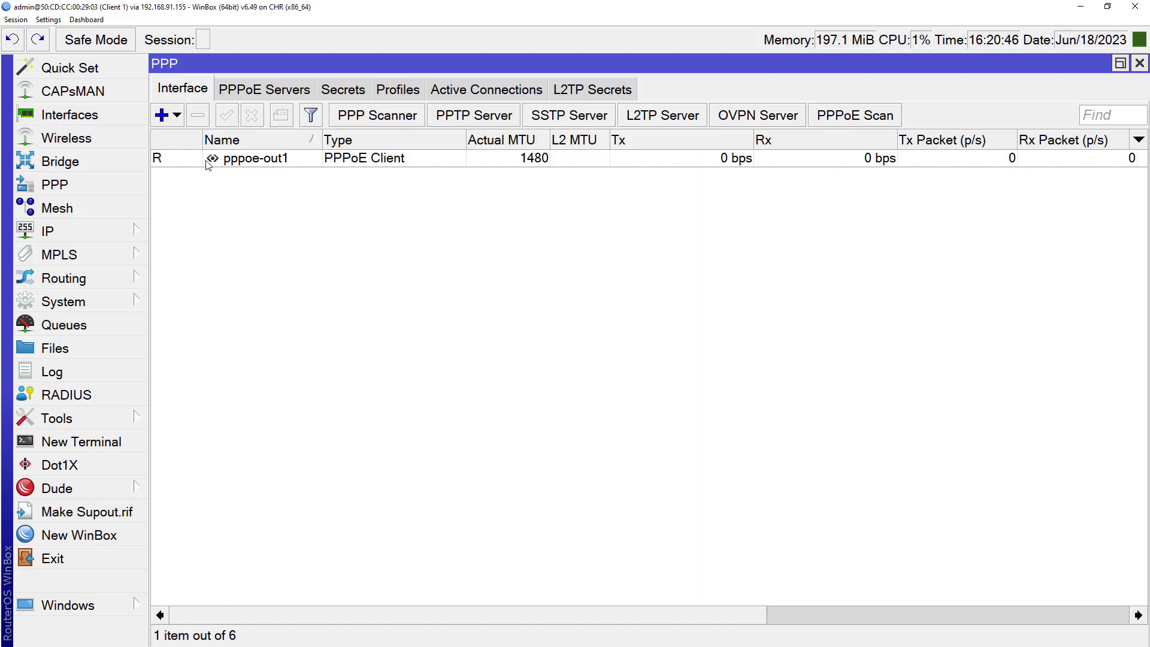
pyautogui.click(185, 158)
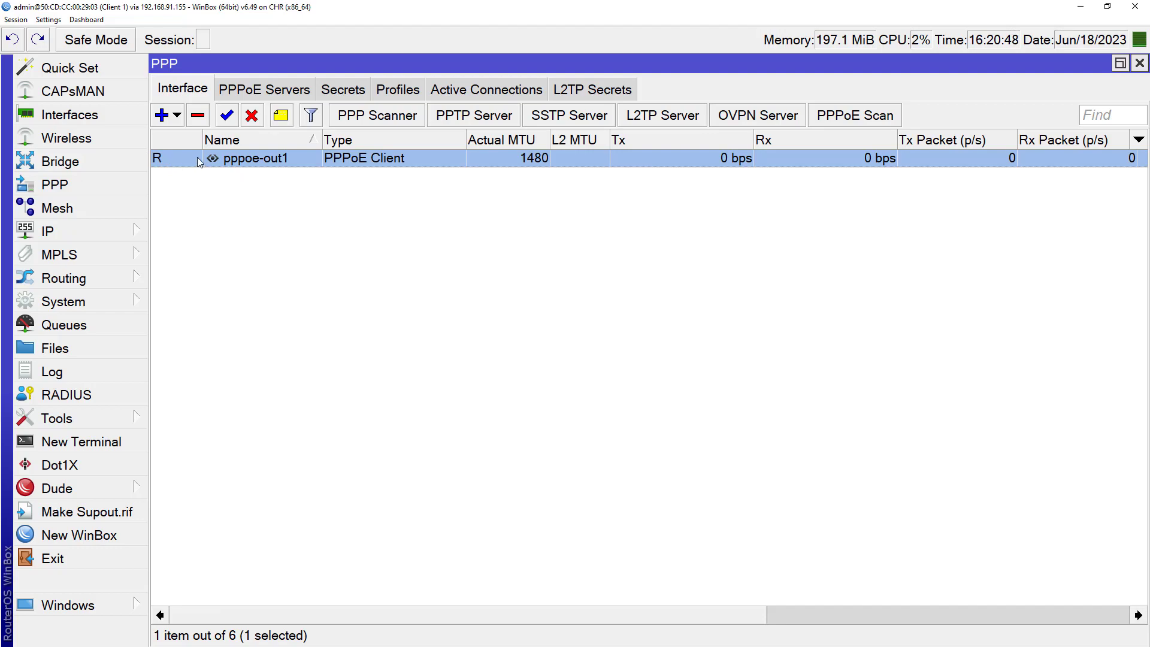
# Step: Switch to the server's WinBox and find alex's session in PPP Active Connections
pyautogui.click(1121, 63)
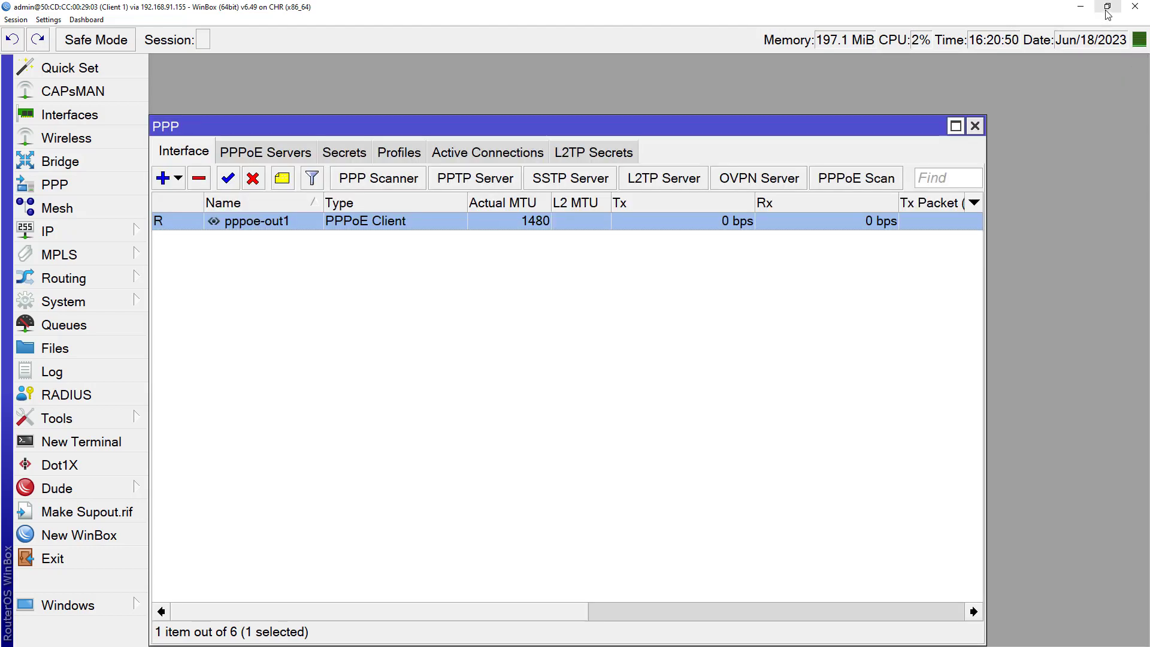
pyautogui.click(1108, 6)
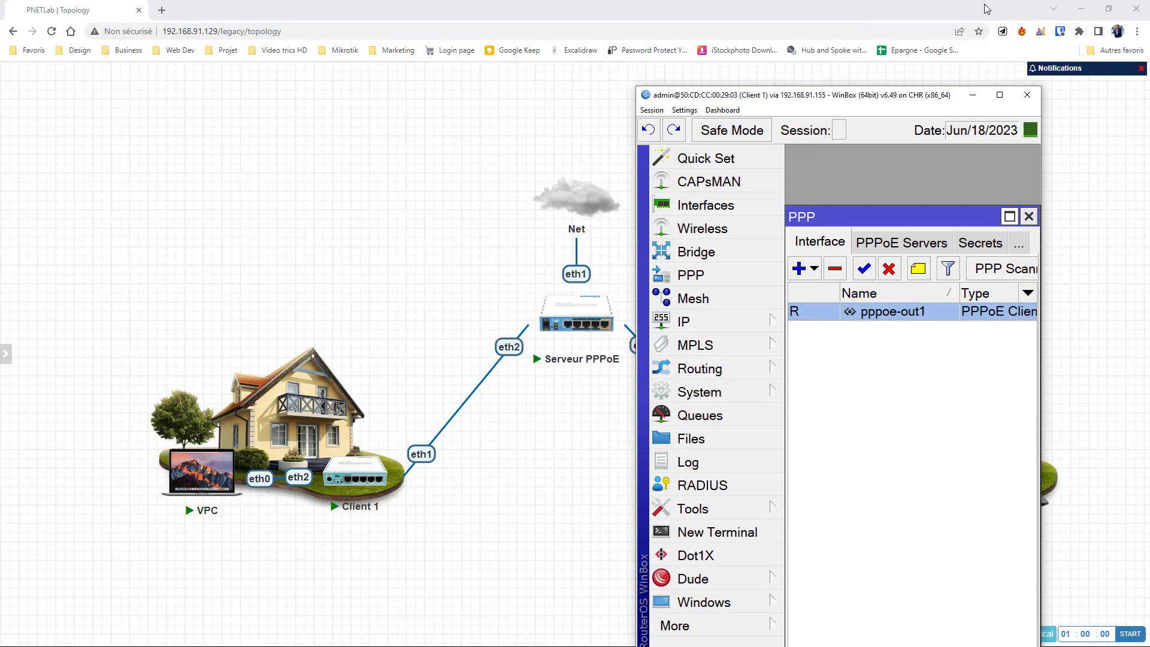
pyautogui.press('super')
pyautogui.moveTo(814, 9)
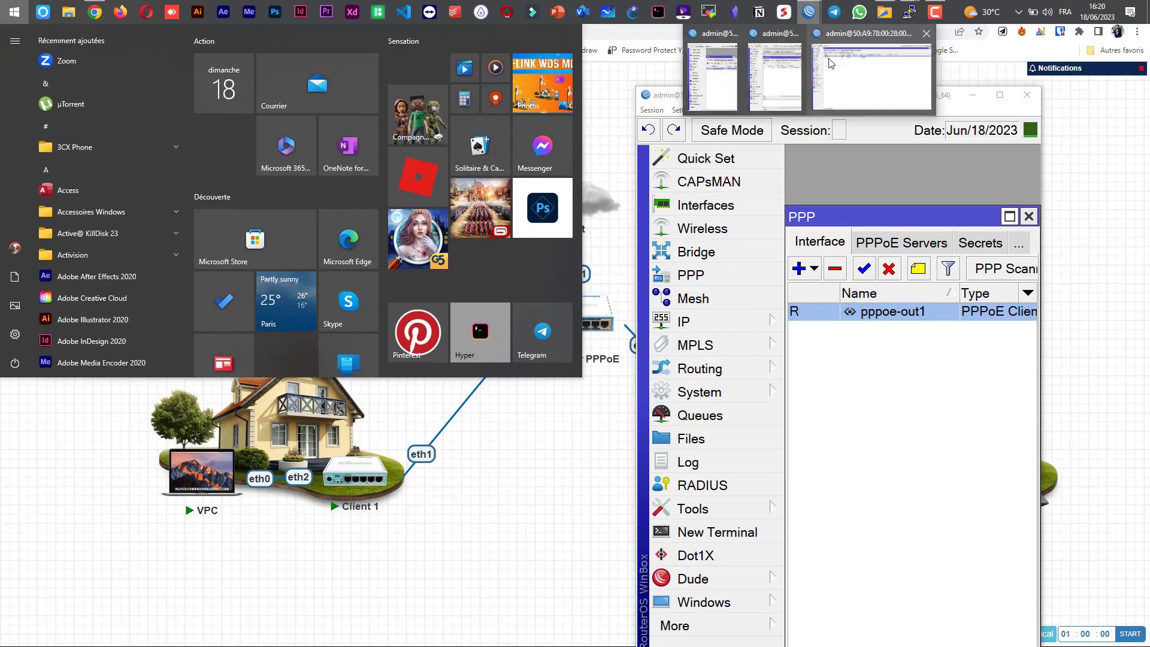
pyautogui.click(844, 65)
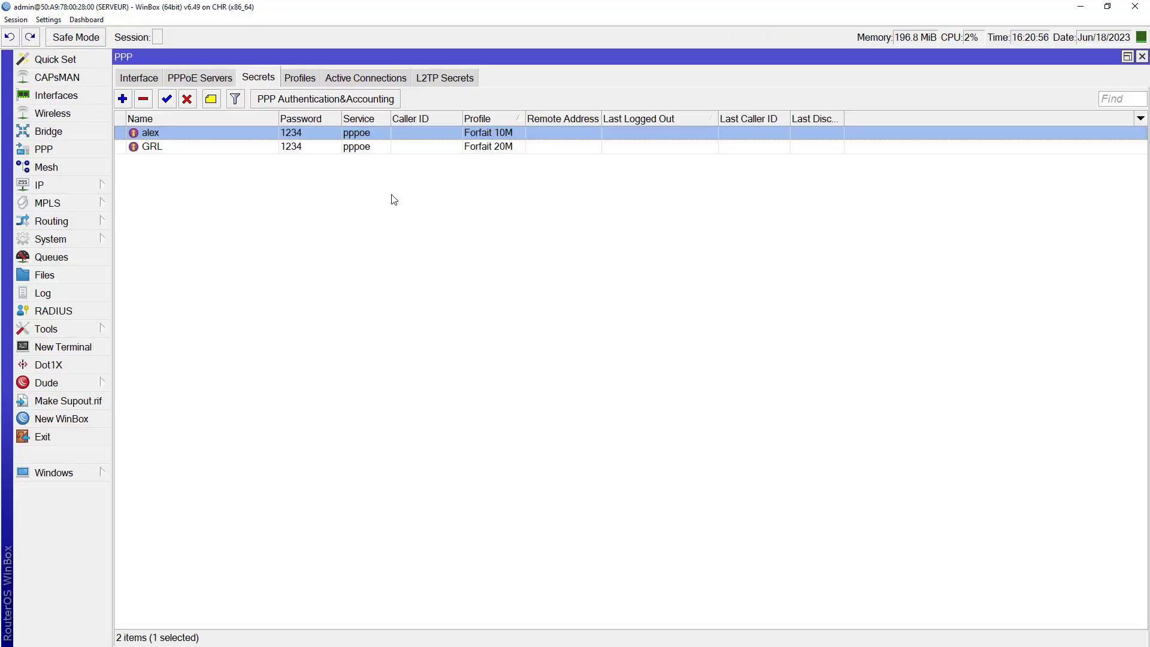
pyautogui.click(355, 77)
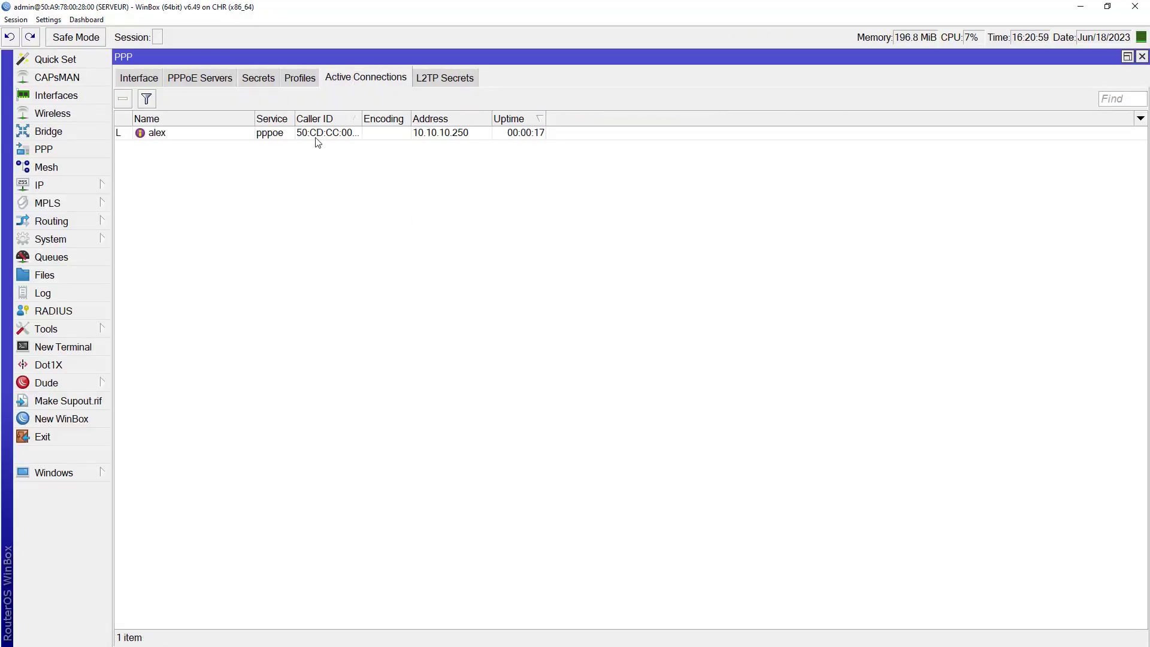
pyautogui.click(217, 138)
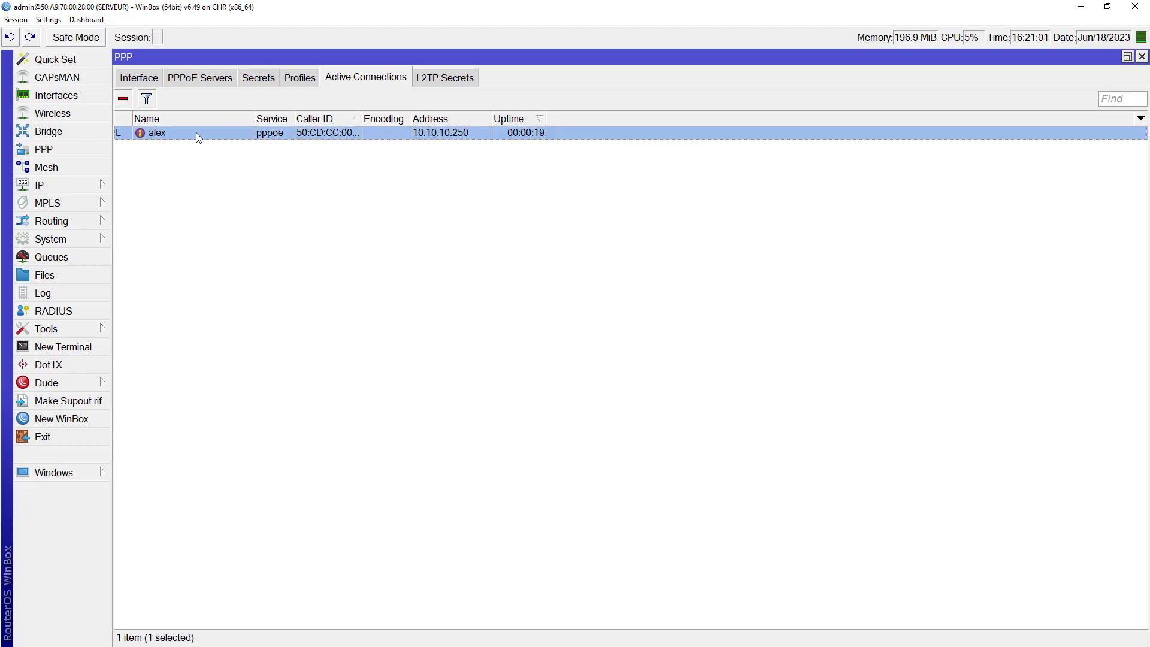